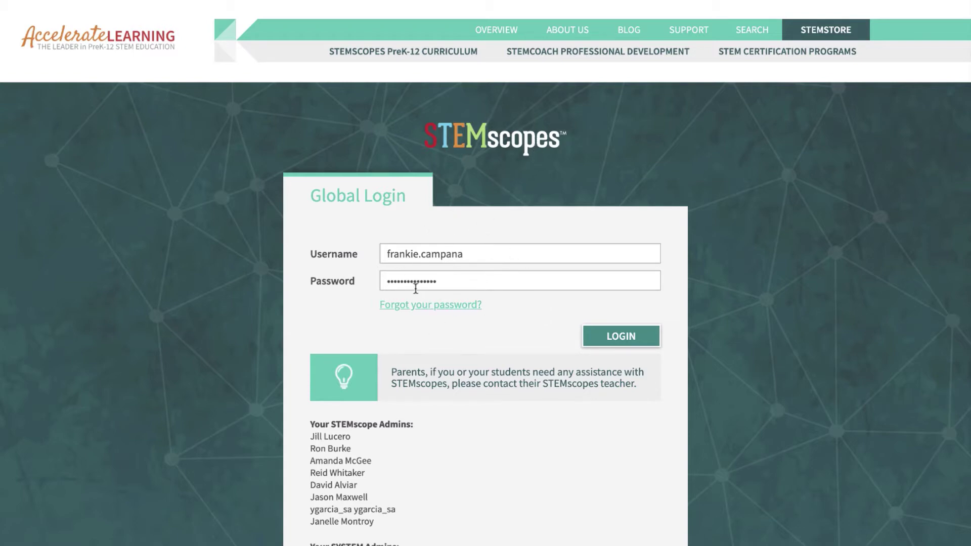
Step: Submit the filled-in credentials on the Global Login page to reach the student Assignments page
left_click(615, 336)
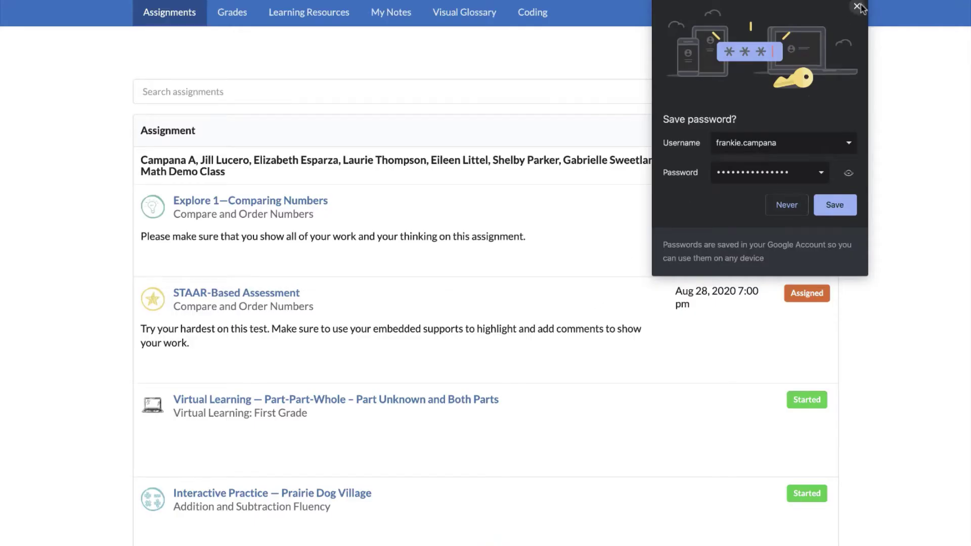
Step: Close Chrome's 'Save password?' popup to reveal the Assignments table
left_click(857, 7)
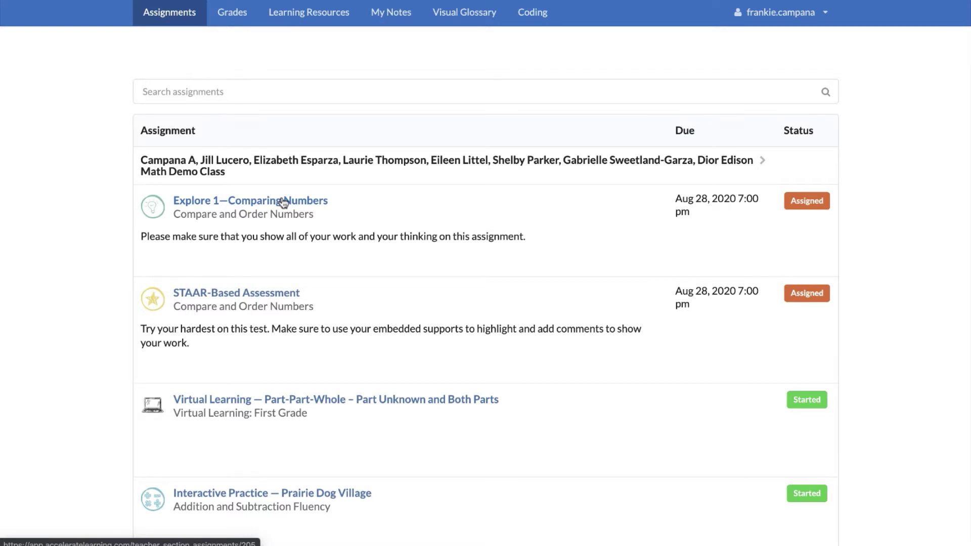
Step: Open Explore 1—Comparing Numbers and read through its stadium seating table and disk-chart prompt
left_click(284, 202)
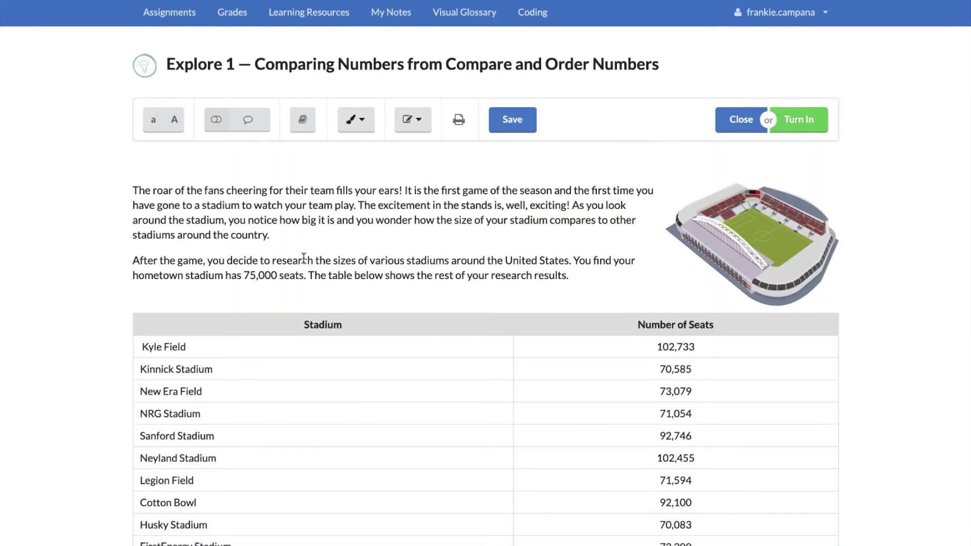
scroll(304, 258, "down", 2)
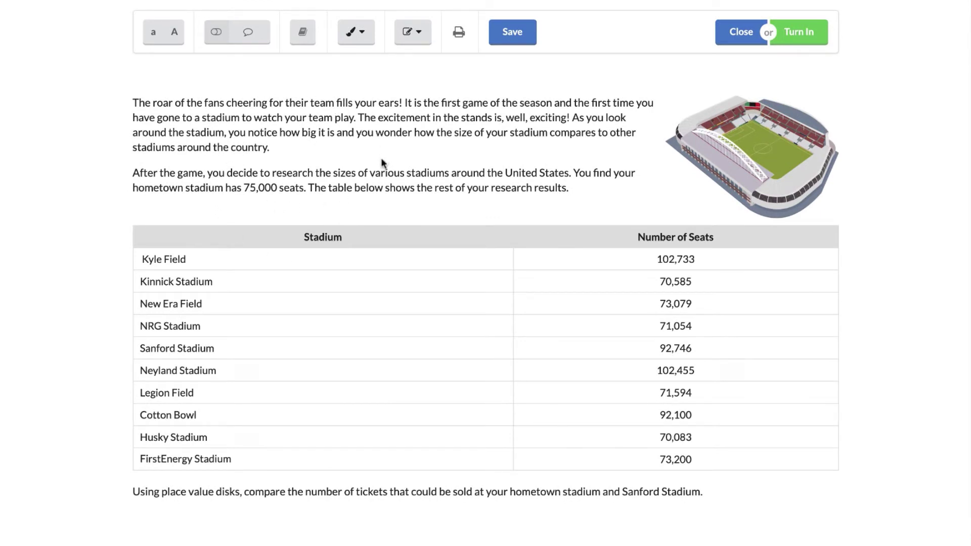
scroll(386, 191, "up", 1)
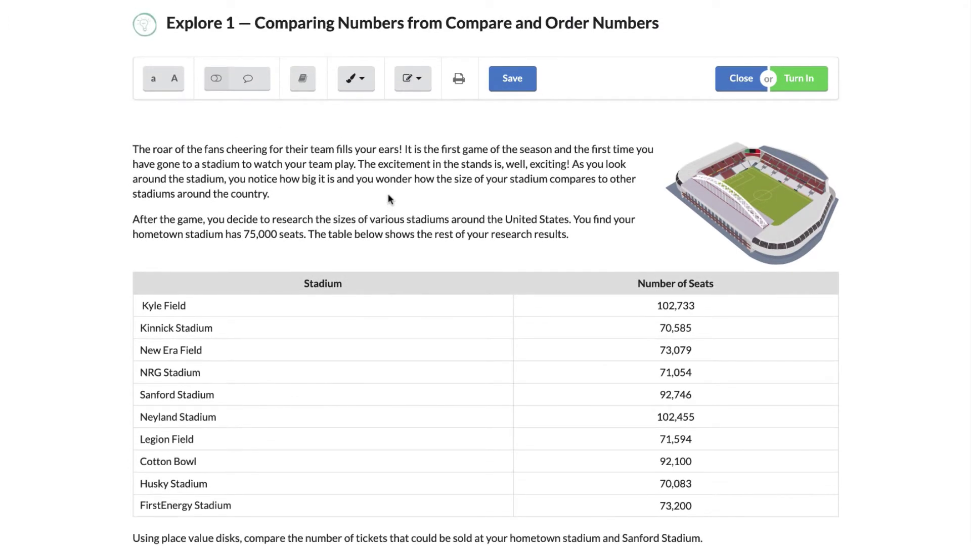
scroll(387, 193, "down", 2)
scroll(388, 195, "down", 2)
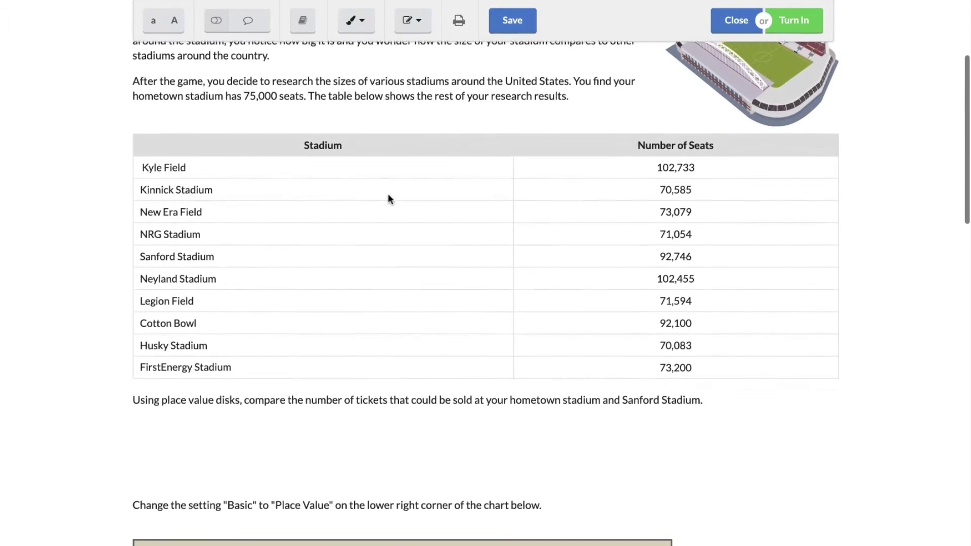
scroll(389, 197, "down", 4)
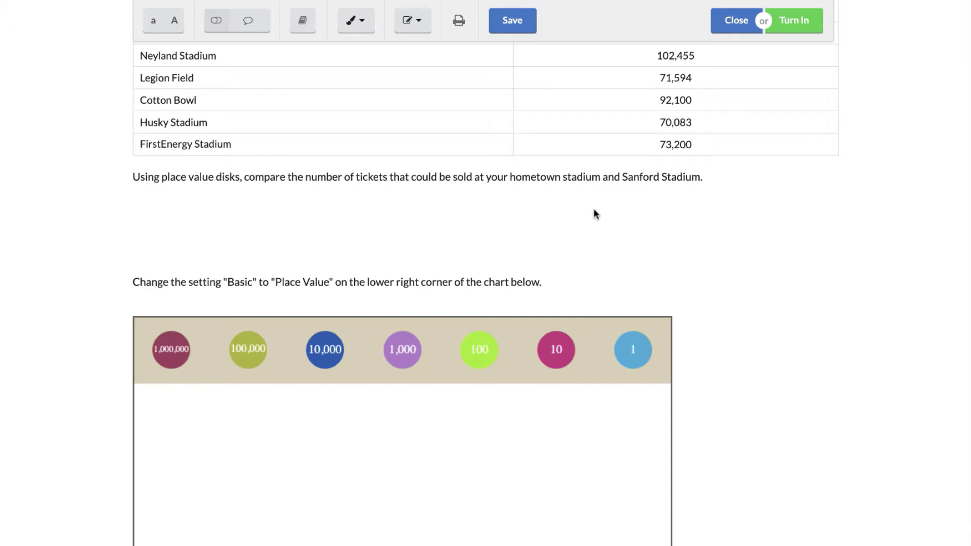
scroll(594, 212, "down", 1)
scroll(594, 213, "up", 3)
scroll(594, 213, "up", 2)
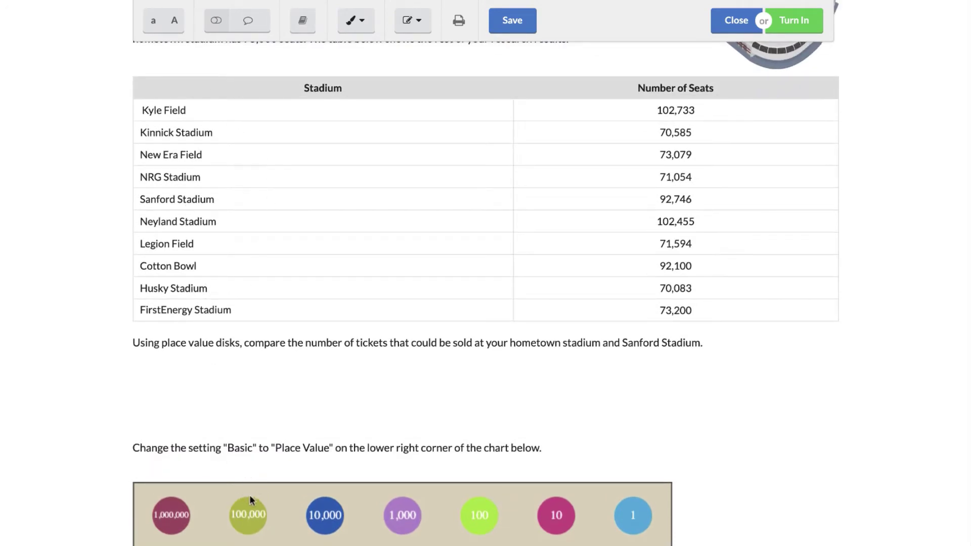
scroll(250, 495, "down", 3)
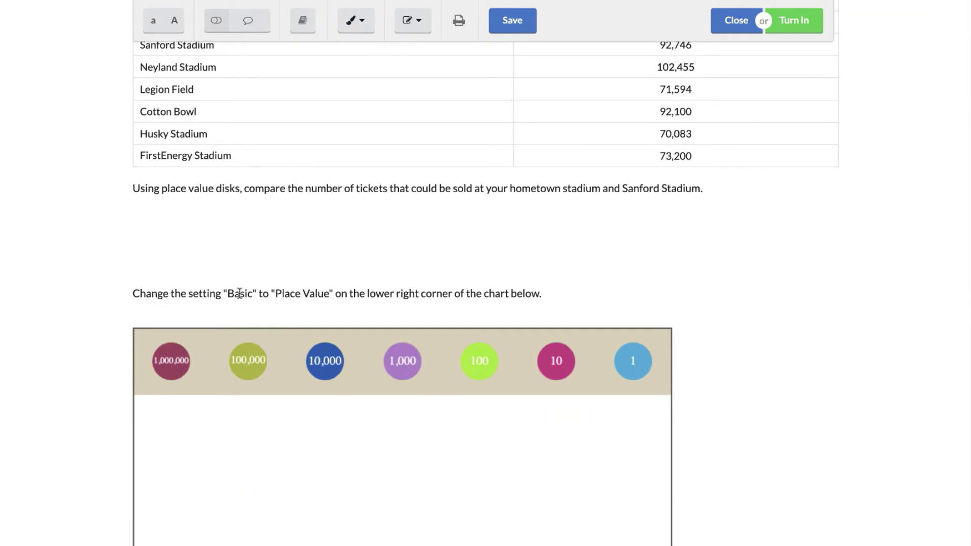
scroll(328, 288, "down", 1)
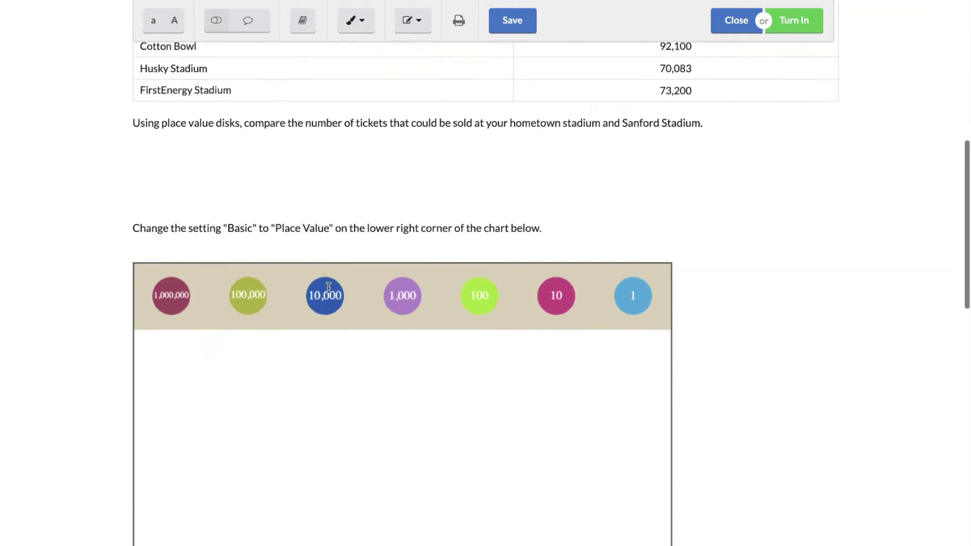
Step: Change the disk chart's mode from Basic to Place Value, giving columns from 1,000,000 to 1
scroll(329, 289, "down", 4)
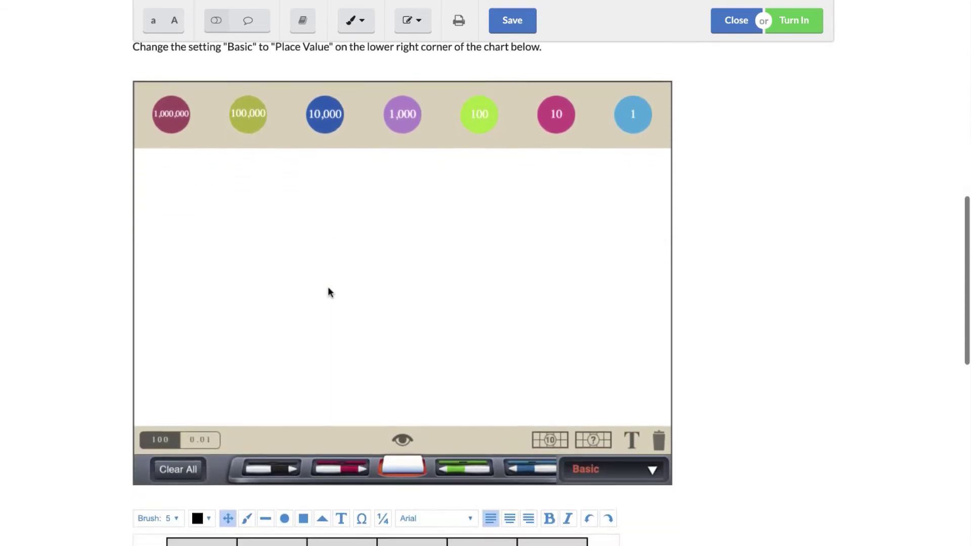
left_click(586, 470)
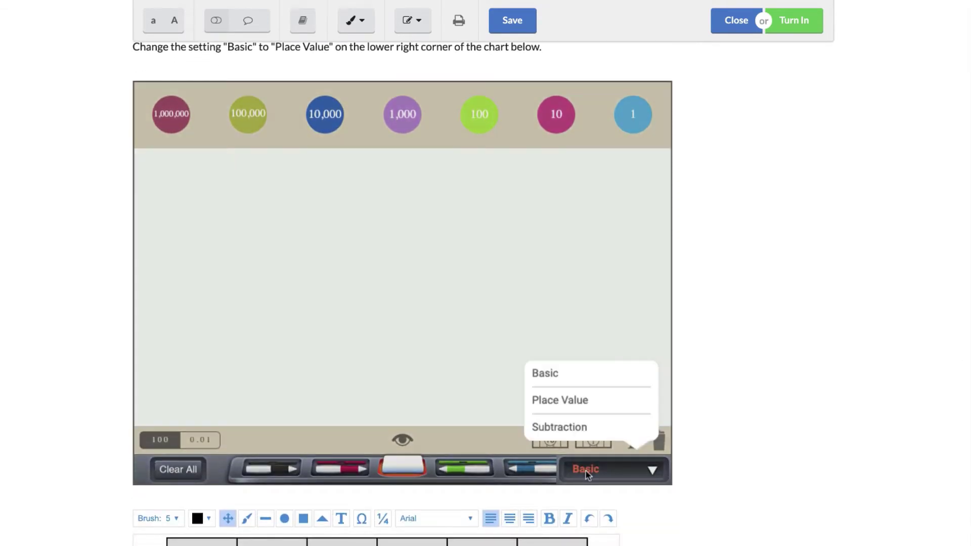
left_click(587, 402)
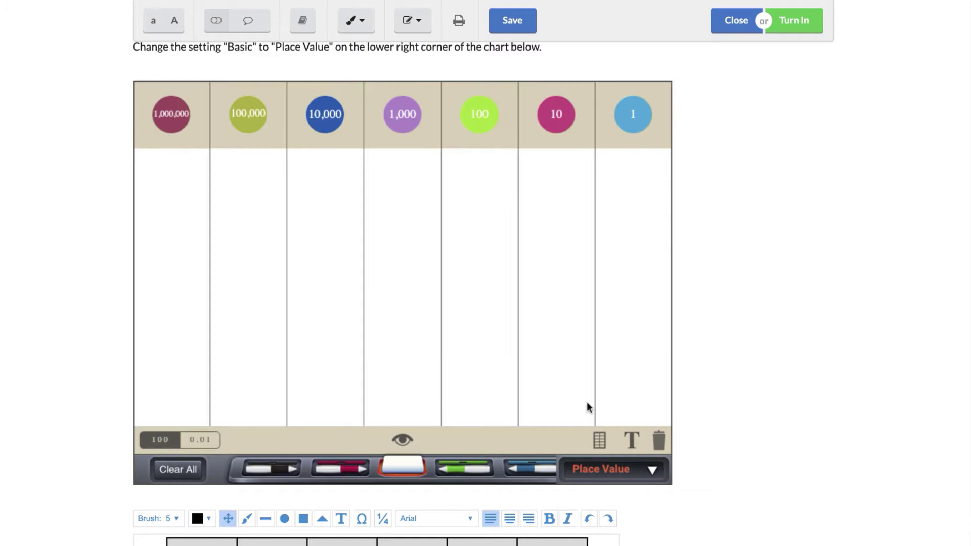
scroll(587, 401, "down", 3)
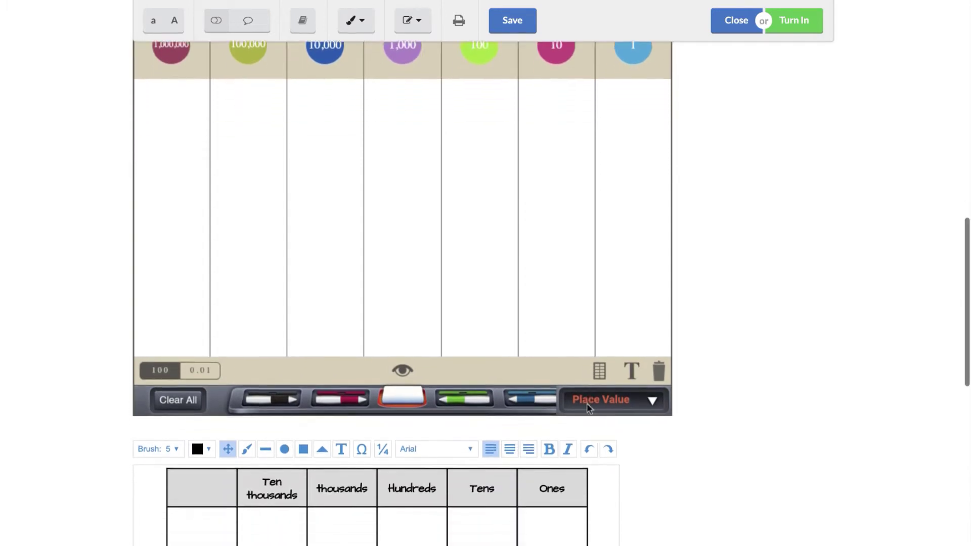
scroll(587, 403, "up", 10)
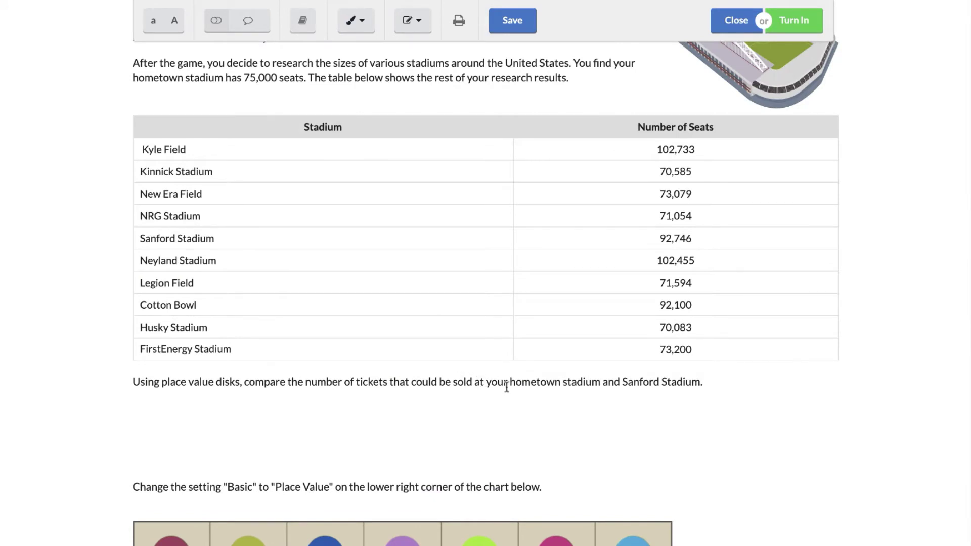
Step: Highlight 'hometown stadium' and 'Sanford Stadium' in the question in green
left_click_drag(509, 380, 598, 381)
left_click(555, 355)
left_click(466, 431)
left_click_drag(509, 382, 600, 383)
left_click(539, 357)
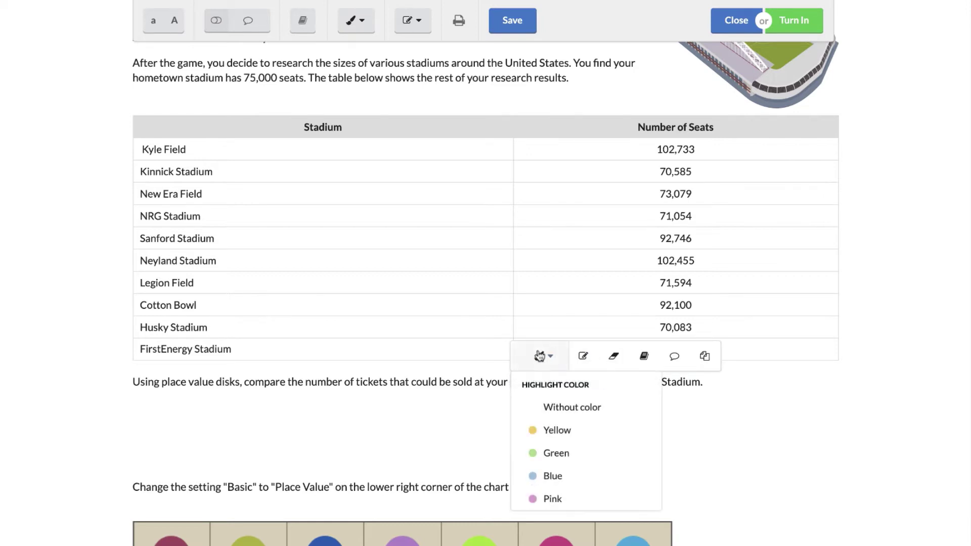
left_click(546, 459)
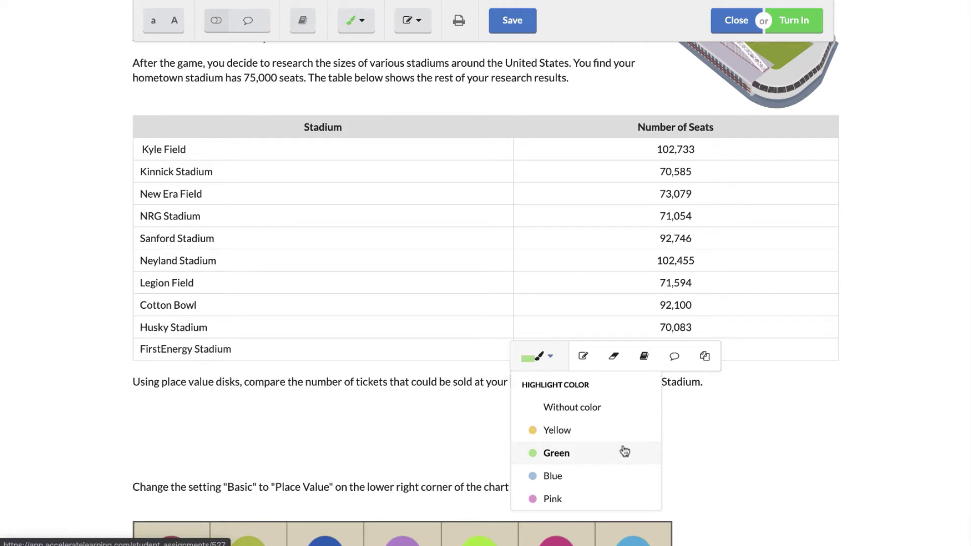
left_click(540, 359)
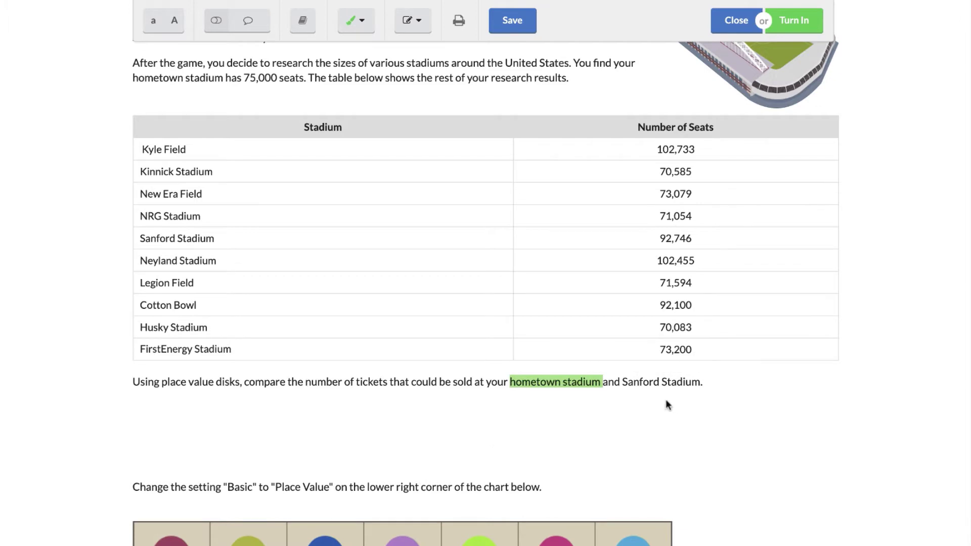
left_click_drag(620, 381, 686, 380)
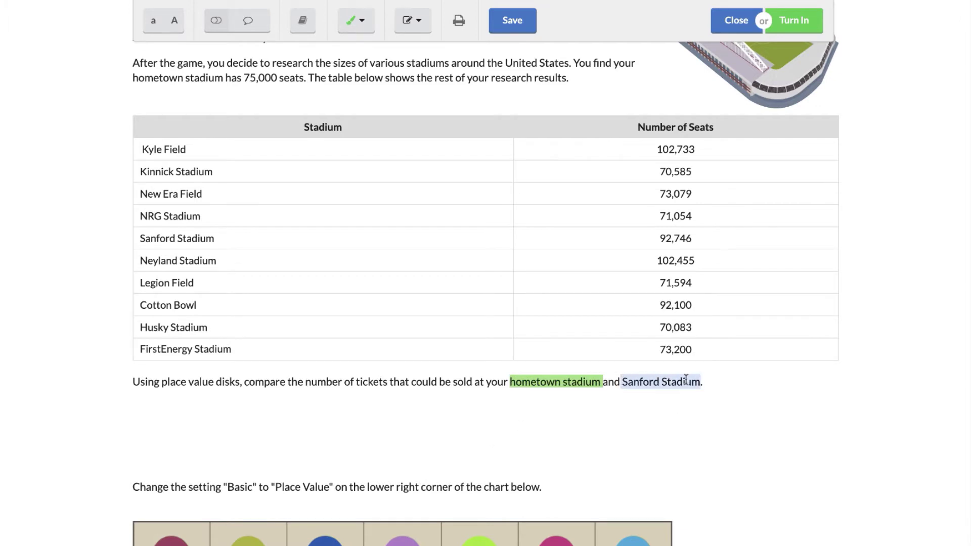
left_click(640, 360)
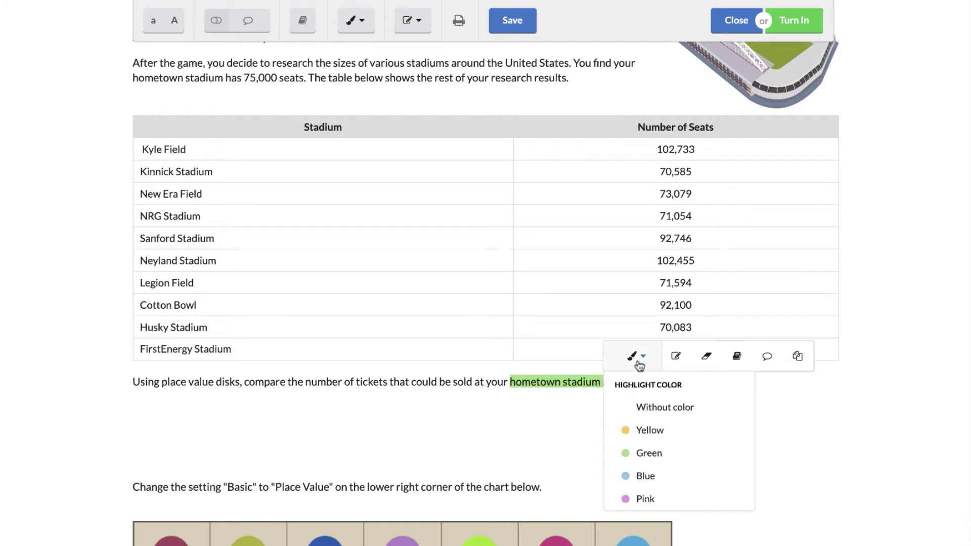
left_click(642, 453)
Step: Highlight '75,000 seats' and Sanford Stadium's 92,746 in the table in green
scroll(388, 353, "up", 1)
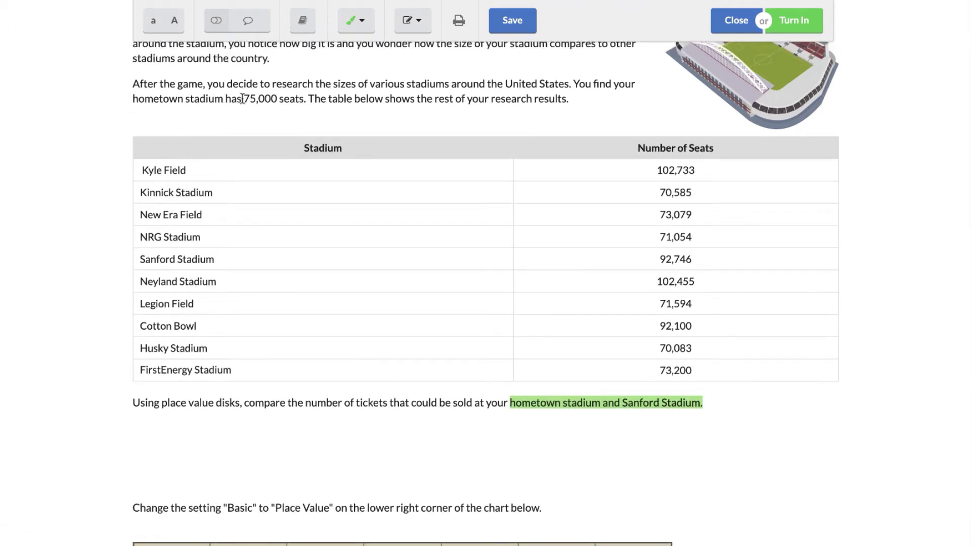
left_click_drag(244, 98, 304, 98)
left_click(283, 73)
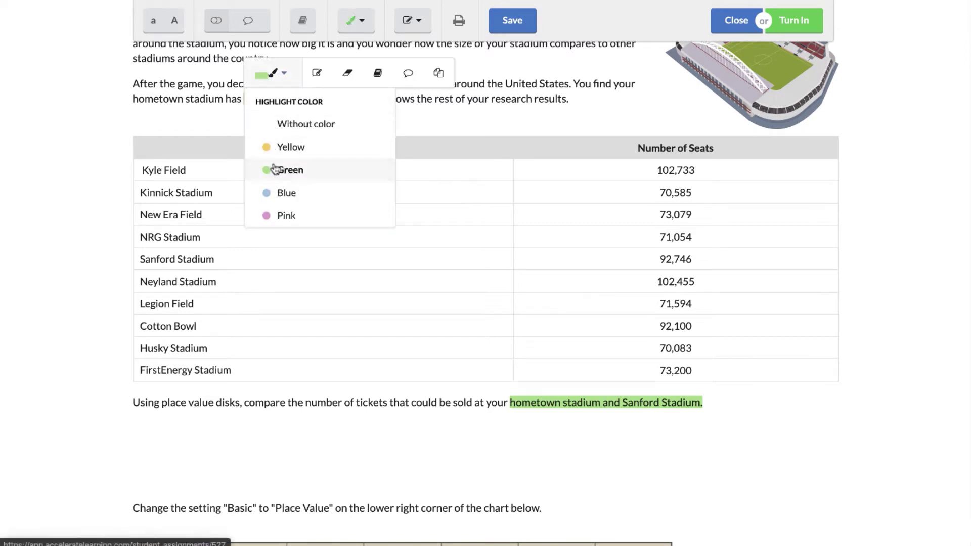
left_click(267, 177)
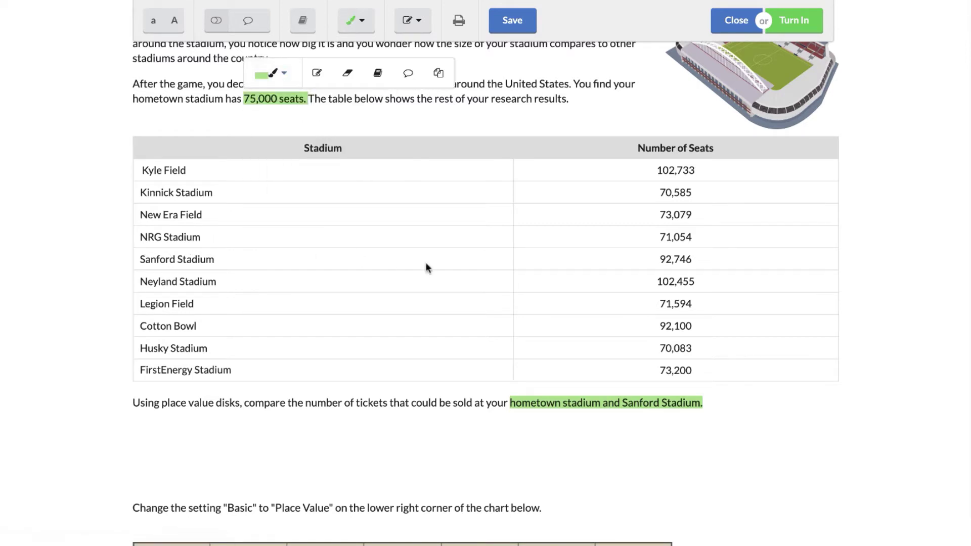
left_click(659, 264)
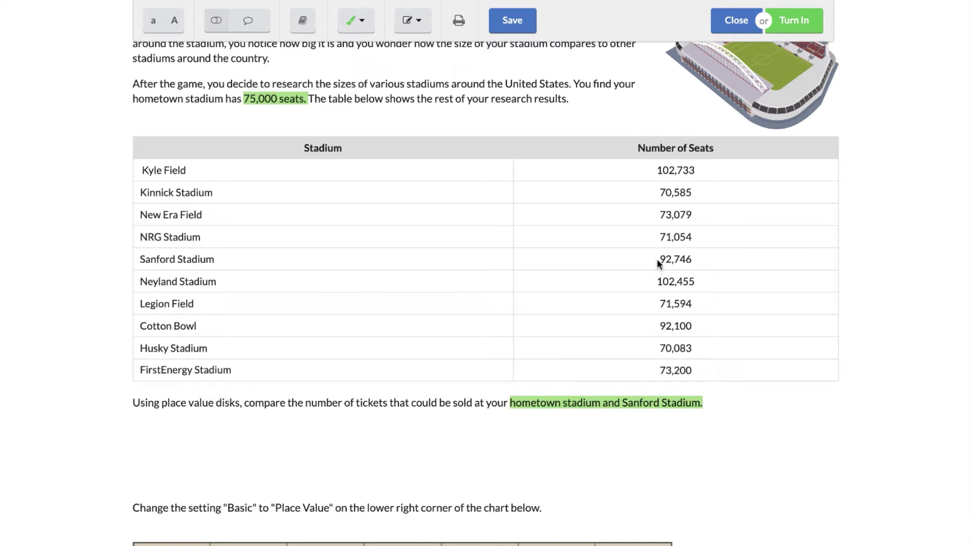
left_click_drag(659, 264, 691, 258)
left_click(700, 234)
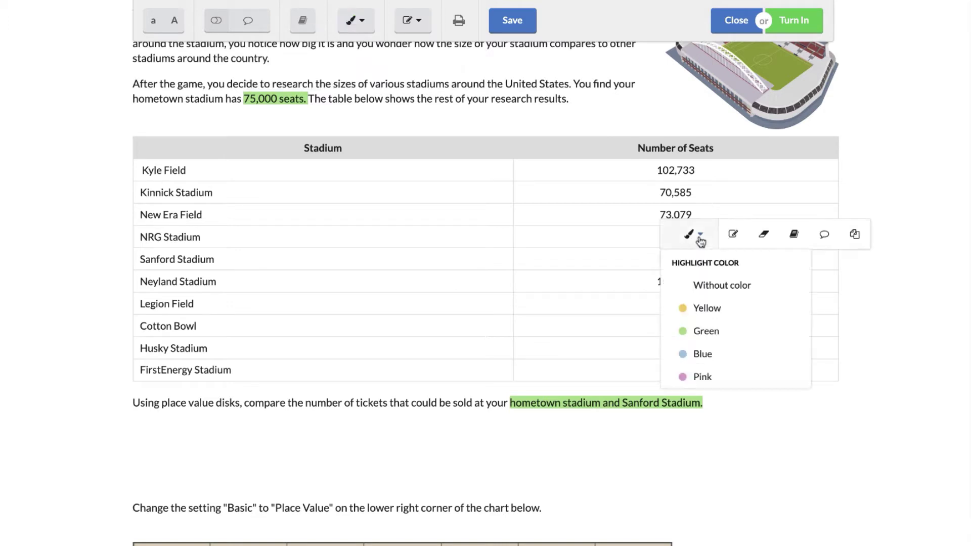
left_click(695, 334)
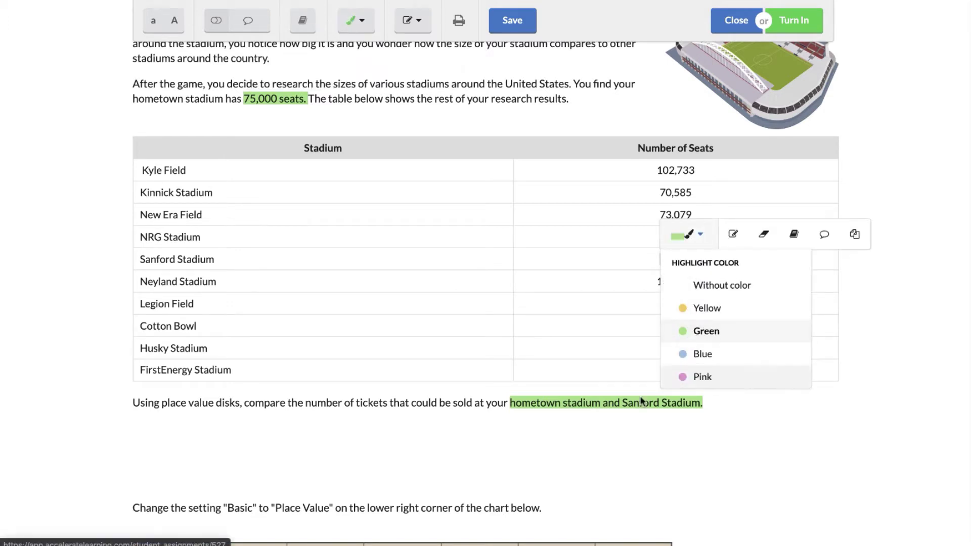
scroll(621, 434, "down", 3)
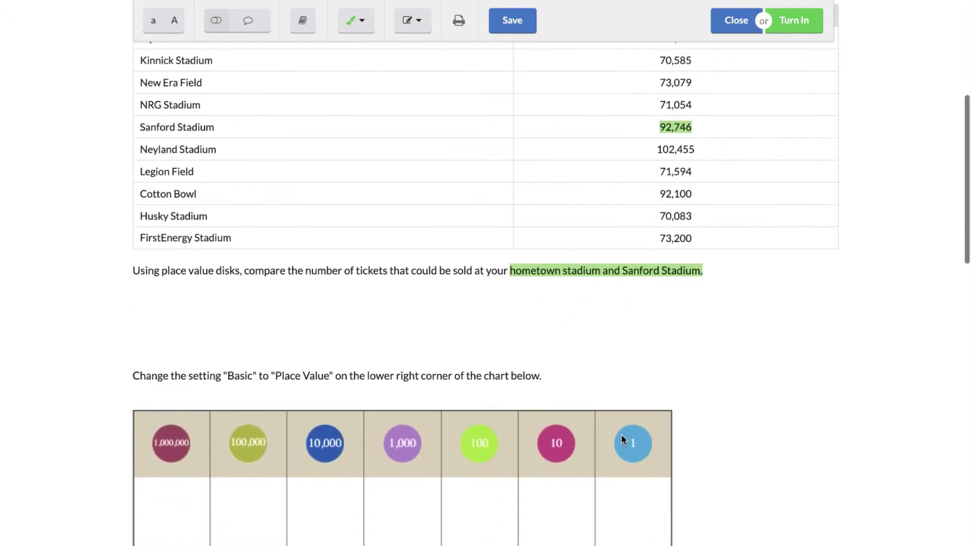
Step: Place seven 10,000 disks in the ten-thousands column
scroll(621, 438, "down", 6)
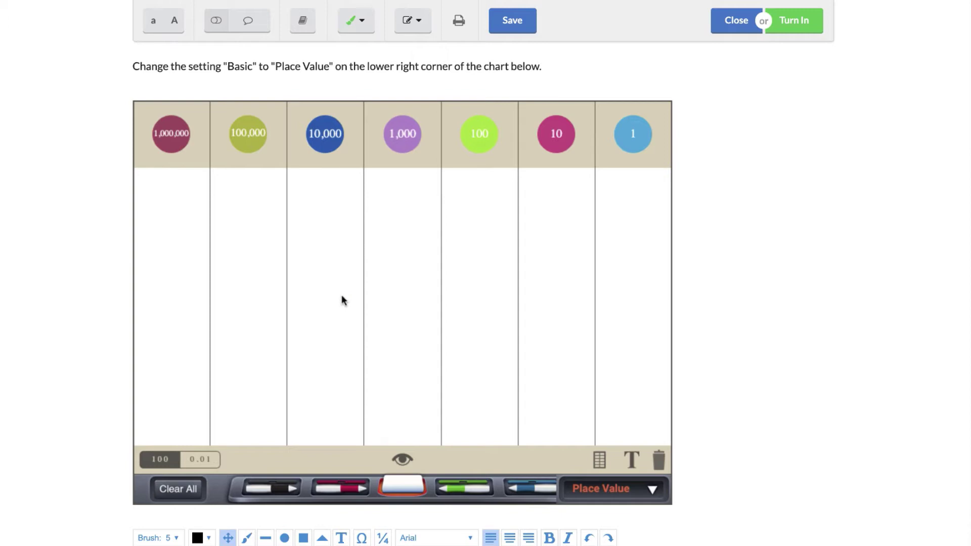
left_click_drag(333, 133, 310, 177)
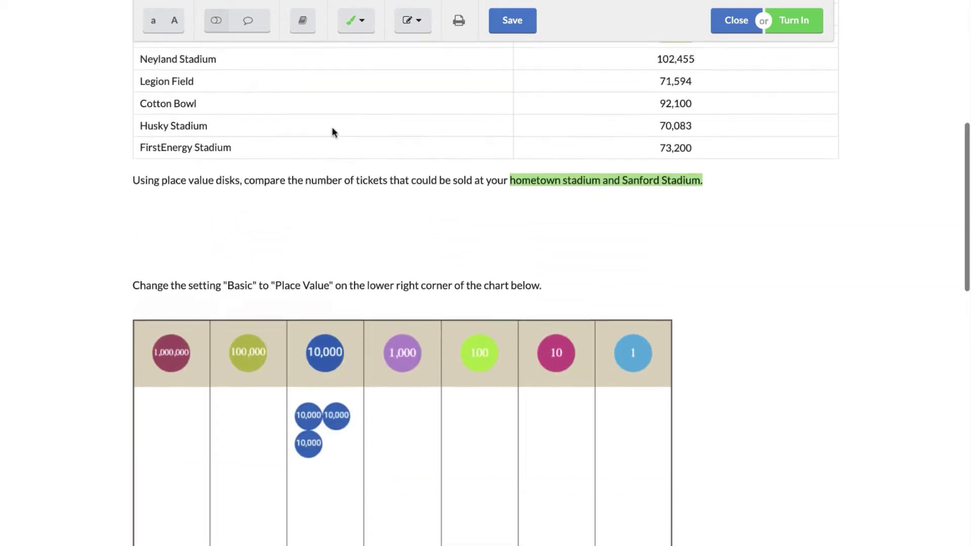
scroll(332, 129, "up", 5)
scroll(332, 129, "down", 6)
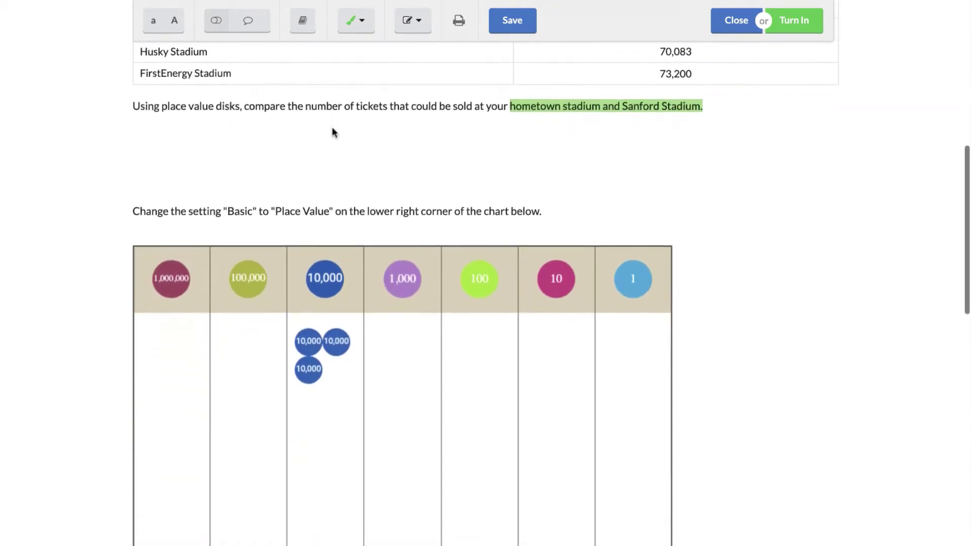
scroll(334, 133, "down", 2)
left_click_drag(326, 184, 337, 274)
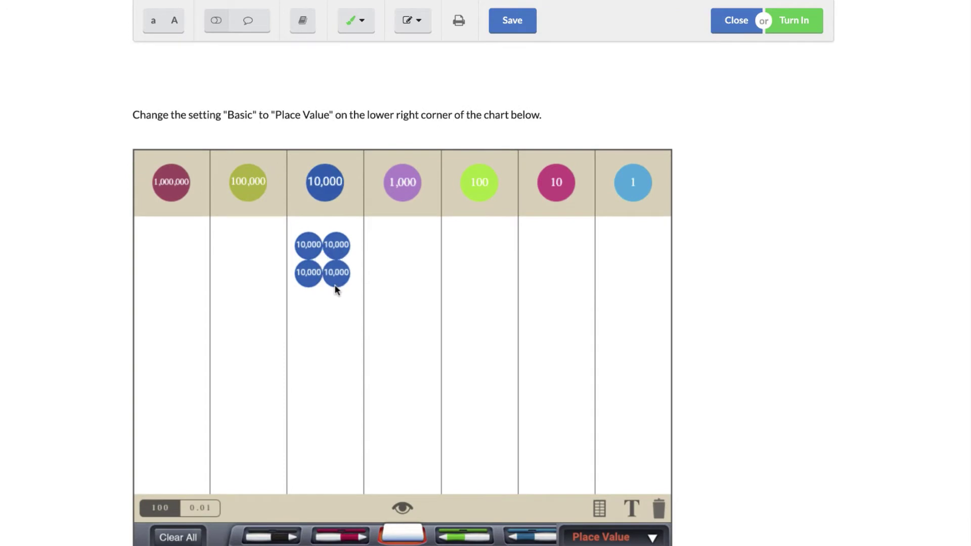
left_click_drag(325, 190, 320, 324)
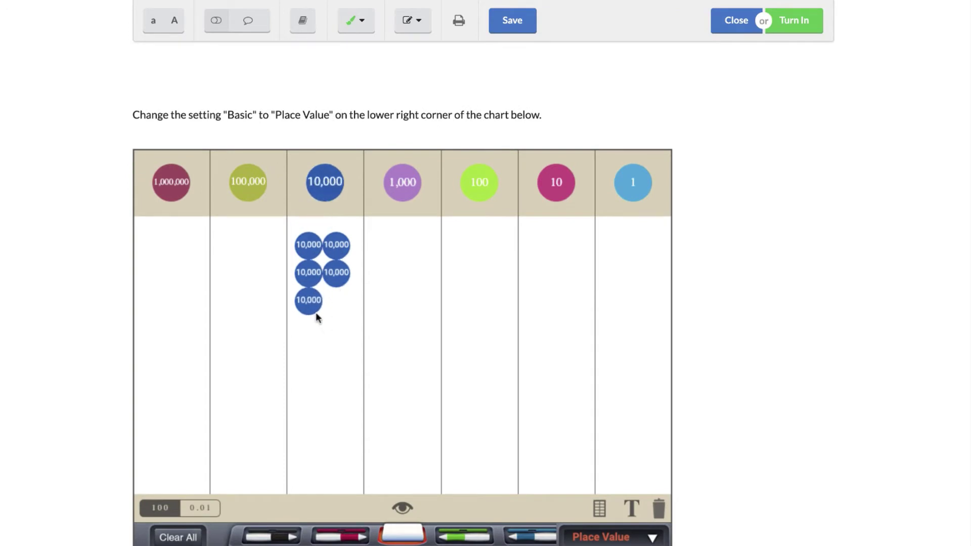
left_click_drag(327, 192, 338, 309)
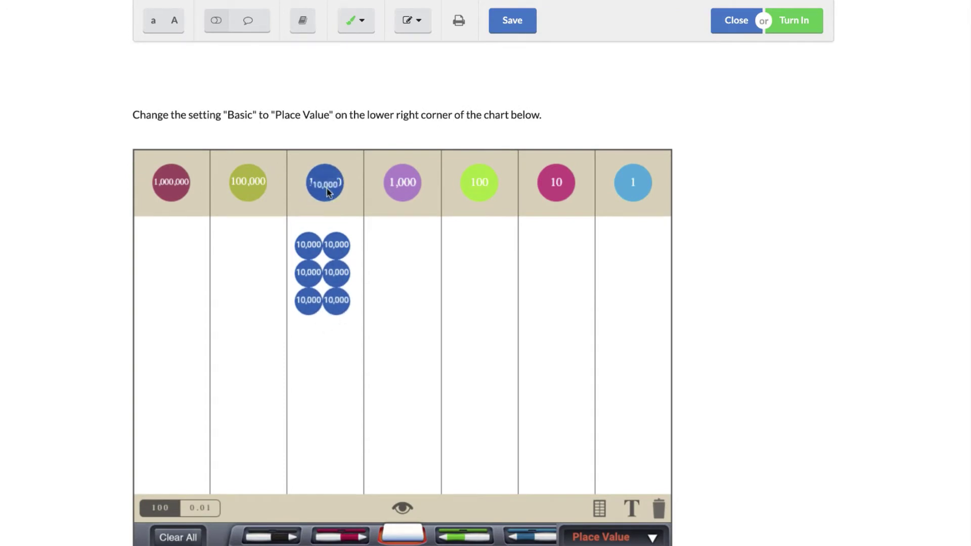
left_click_drag(326, 191, 327, 336)
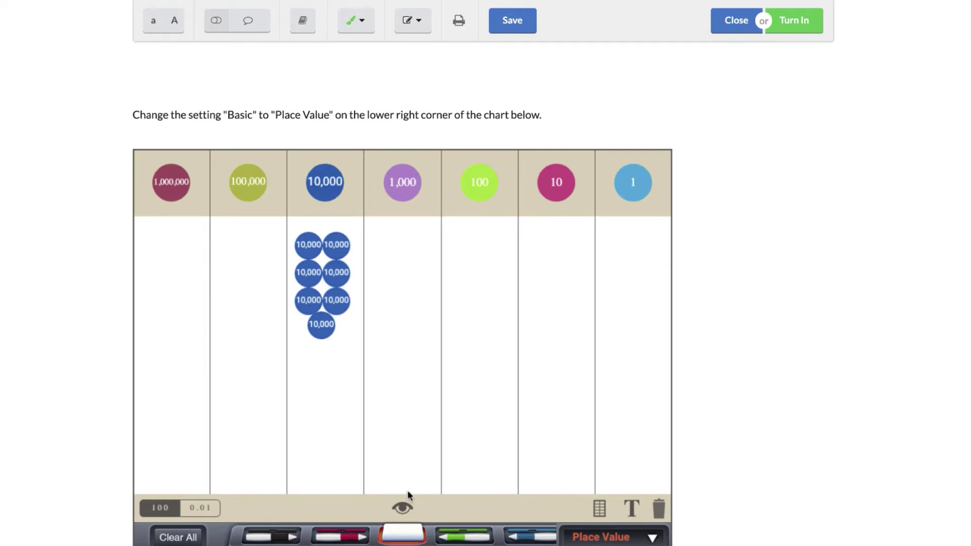
scroll(428, 374, "up", 8)
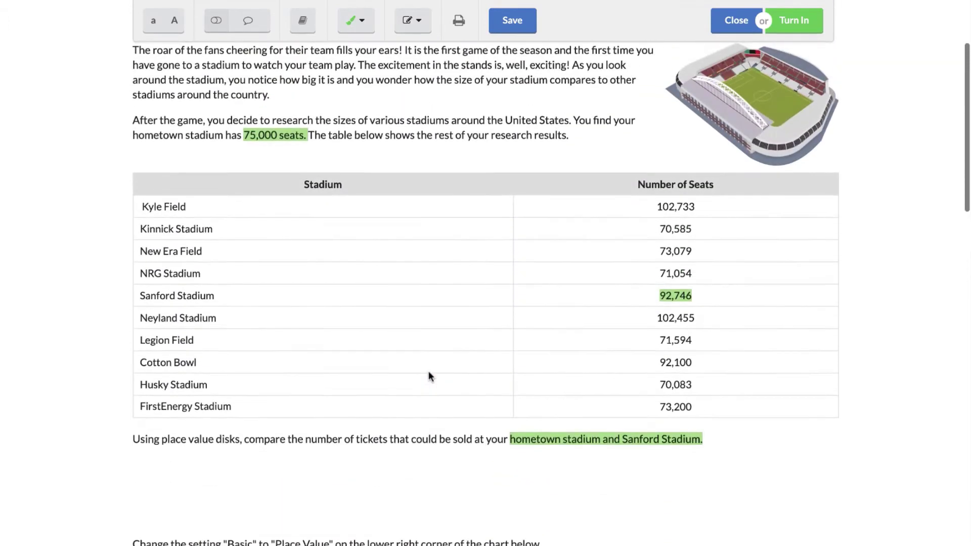
scroll(429, 372, "down", 5)
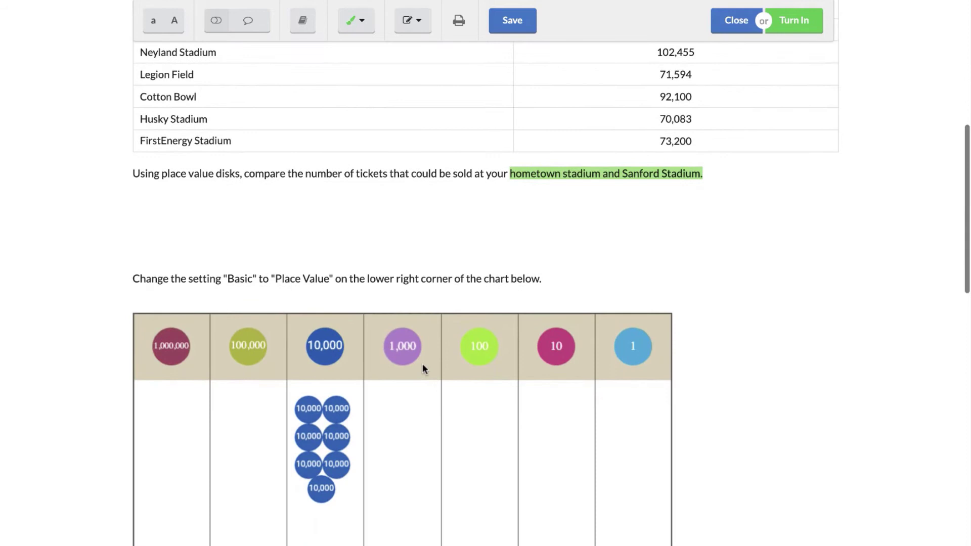
Step: Add 1,000 disks to the thousands column and reveal the chart's 75,000 total
left_click_drag(404, 350, 398, 400)
left_click_drag(407, 362, 426, 419)
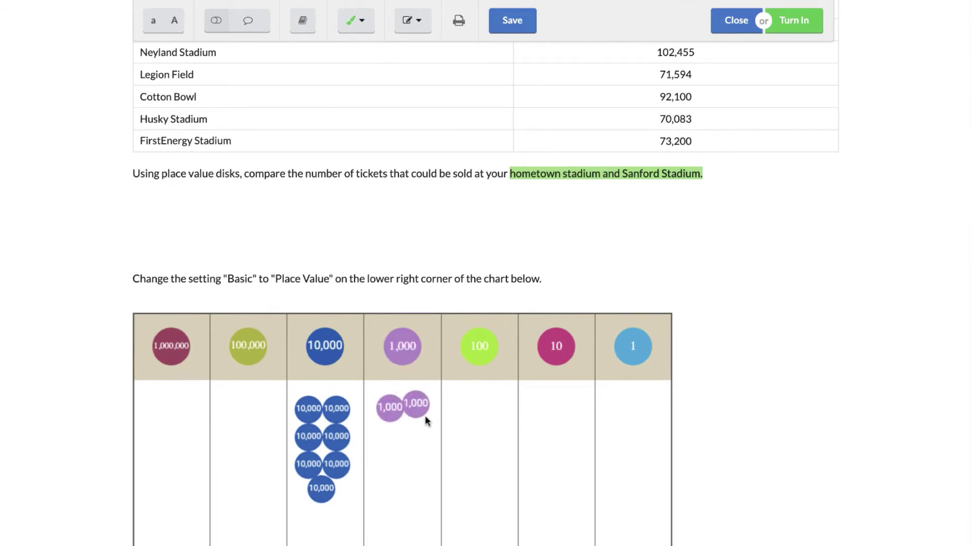
left_click_drag(408, 358, 396, 442)
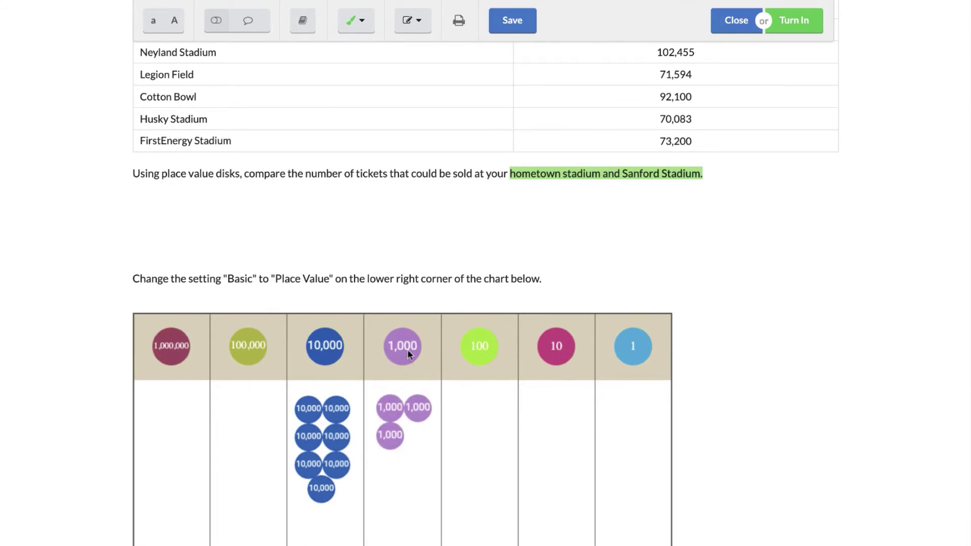
left_click_drag(403, 350, 408, 453)
scroll(409, 453, "down", 5)
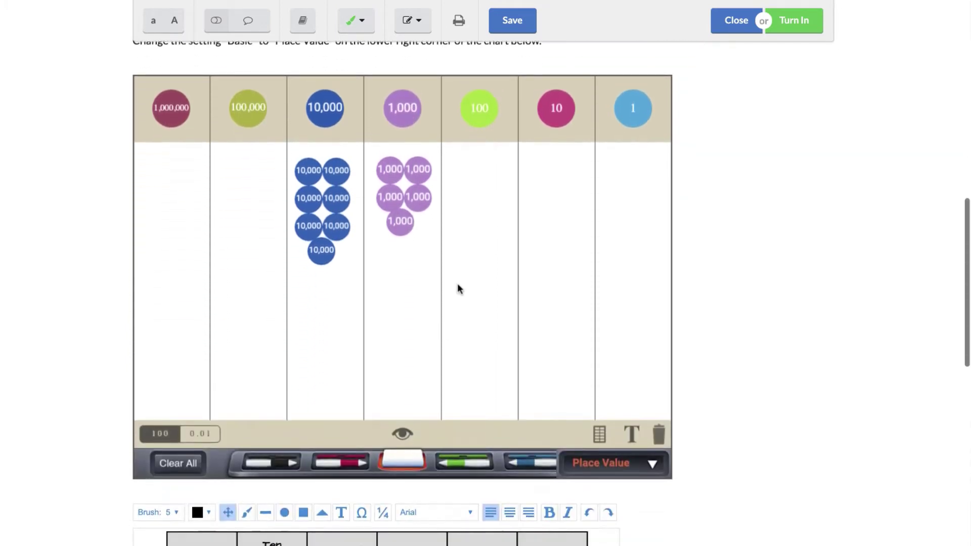
left_click(403, 433)
scroll(402, 433, "down", 4)
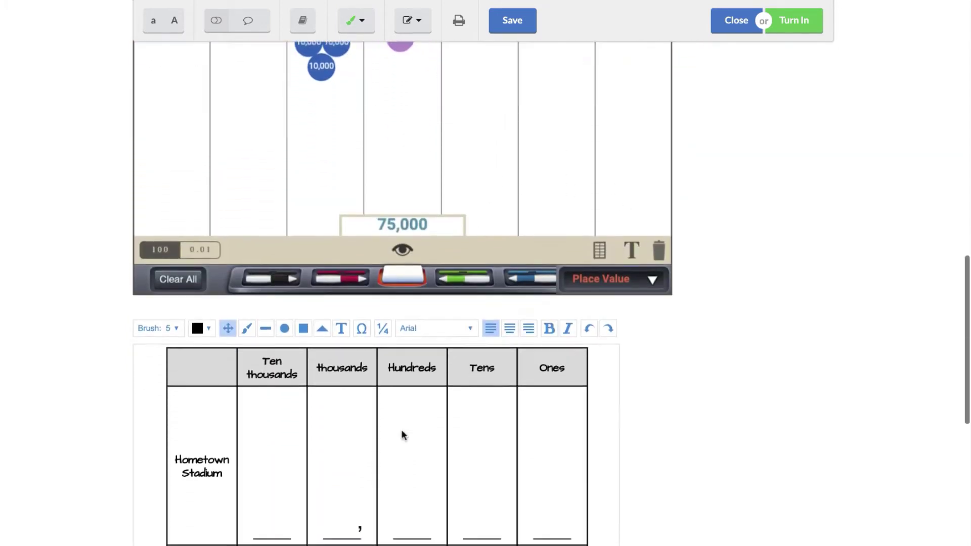
scroll(403, 435, "down", 5)
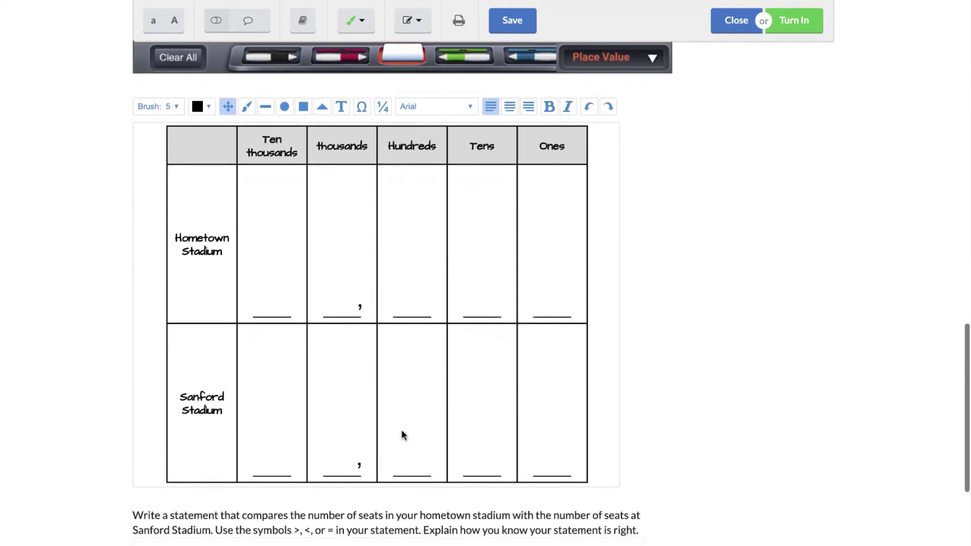
scroll(338, 238, "up", 1)
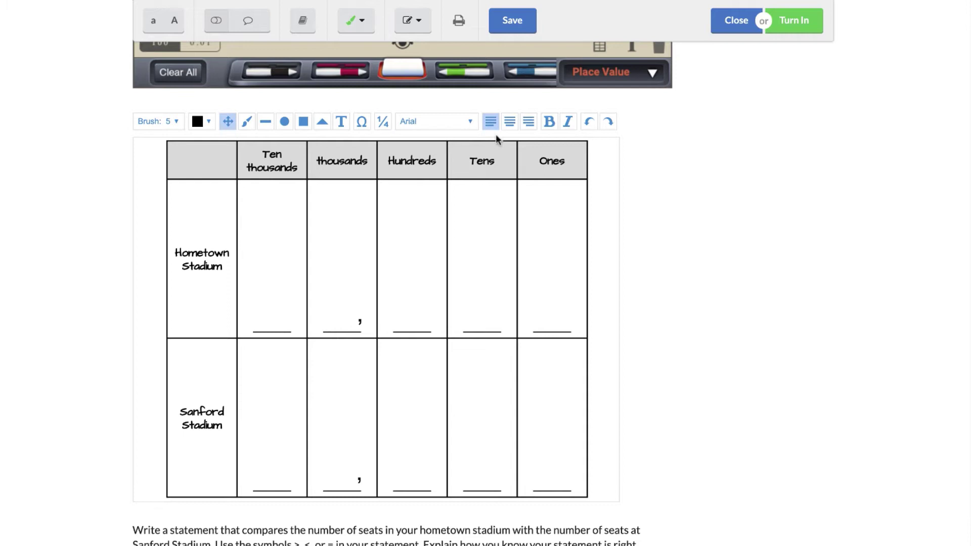
scroll(495, 135, "up", 15)
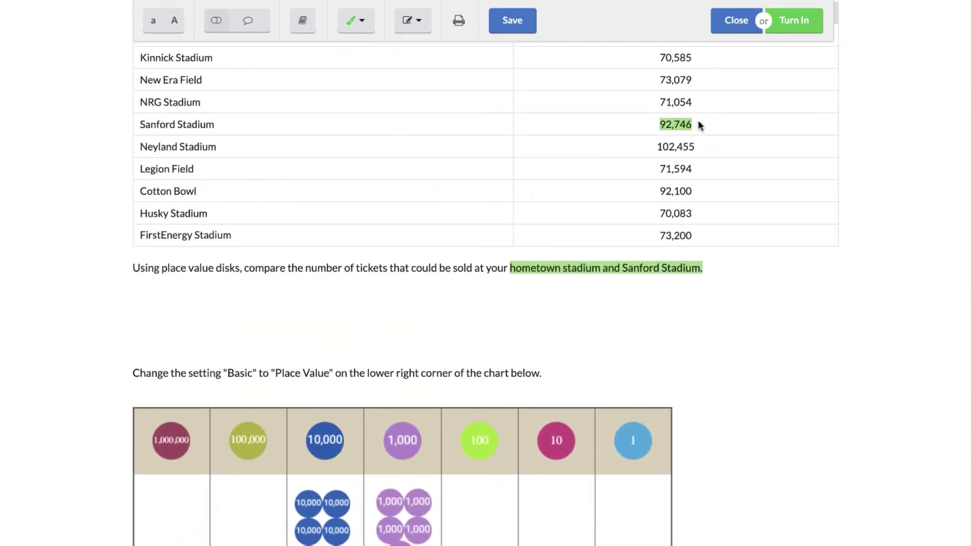
Step: Start building 92,746 below by dragging disks onto the chart
scroll(411, 314, "down", 5)
left_click_drag(326, 239, 307, 434)
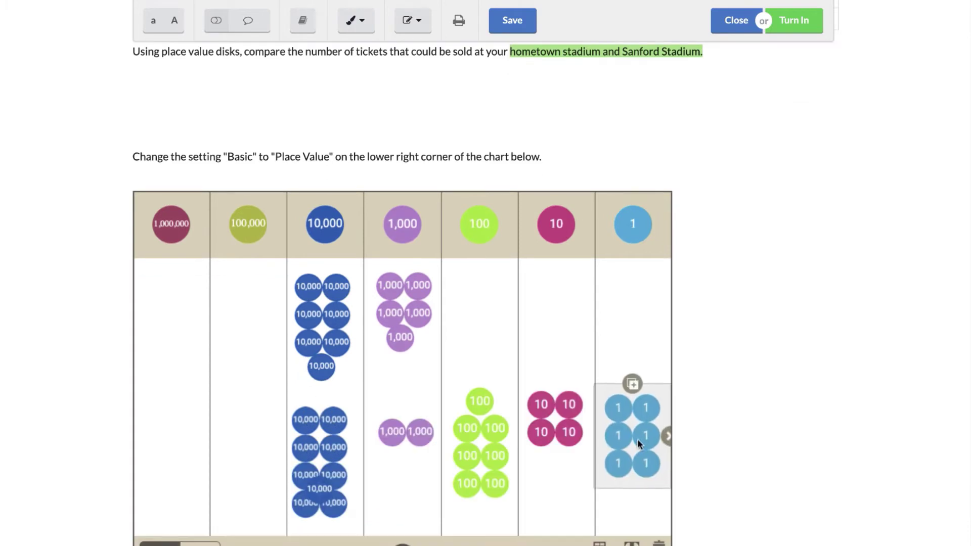
left_click_drag(638, 439, 633, 449)
scroll(634, 448, "down", 3)
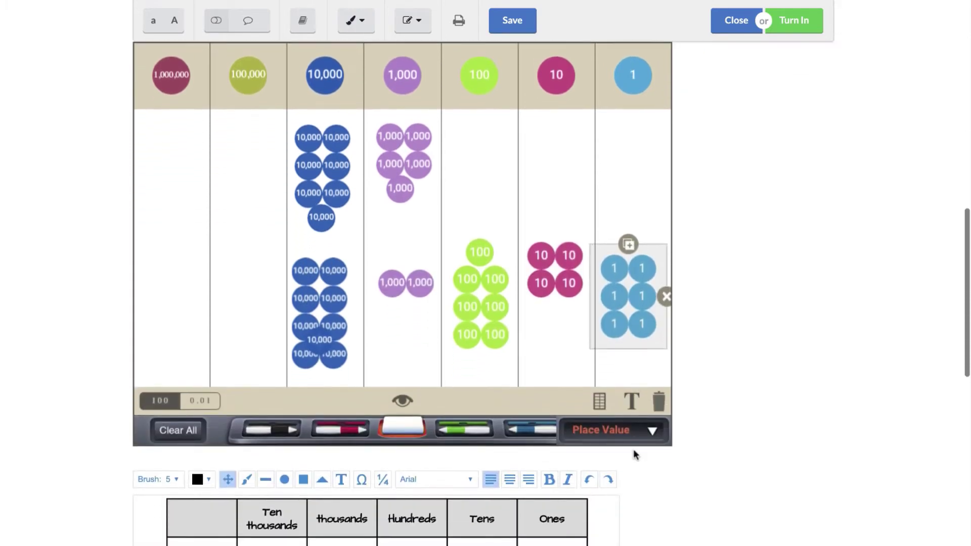
scroll(634, 450, "down", 7)
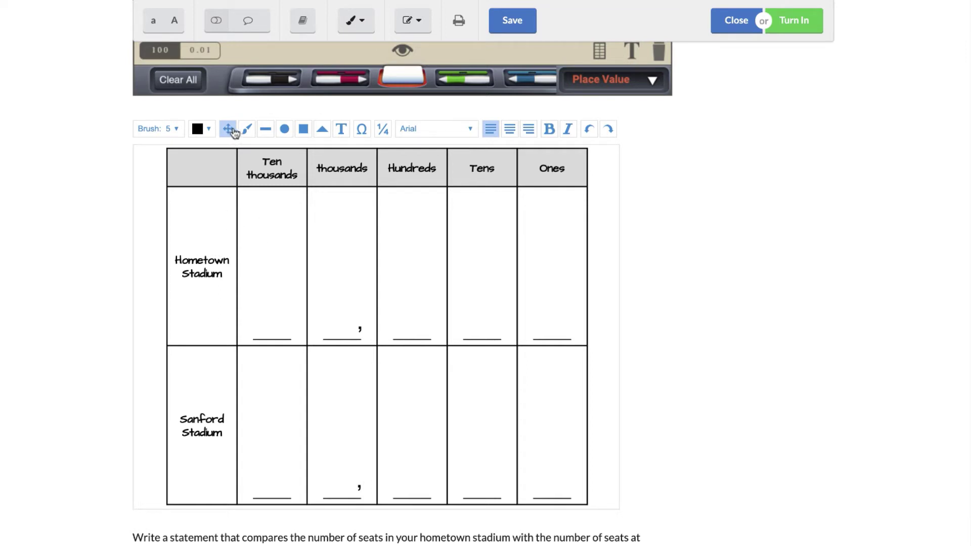
left_click(248, 130)
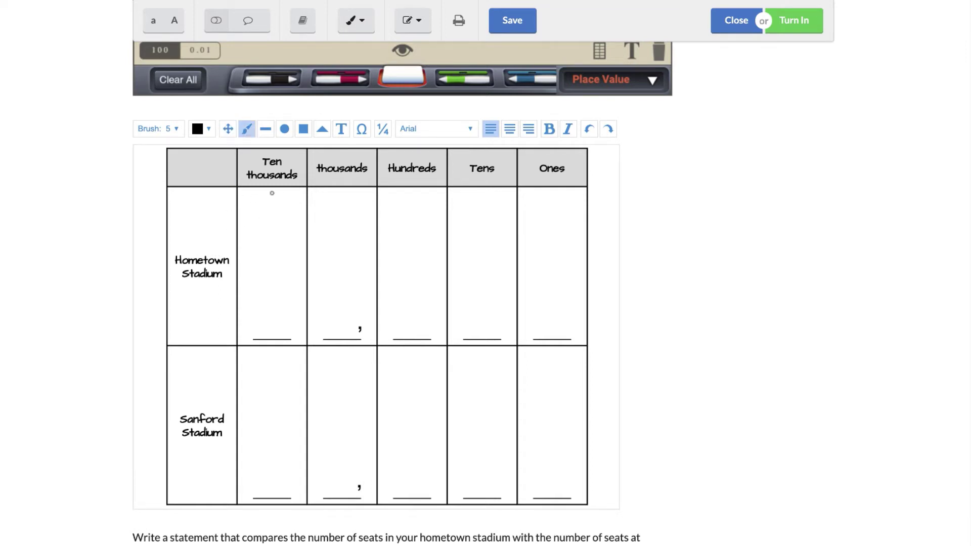
mouse_move(262, 242)
left_mouse_down()
mouse_move(263, 263)
mouse_move(283, 268)
mouse_move(268, 245)
left_mouse_up()
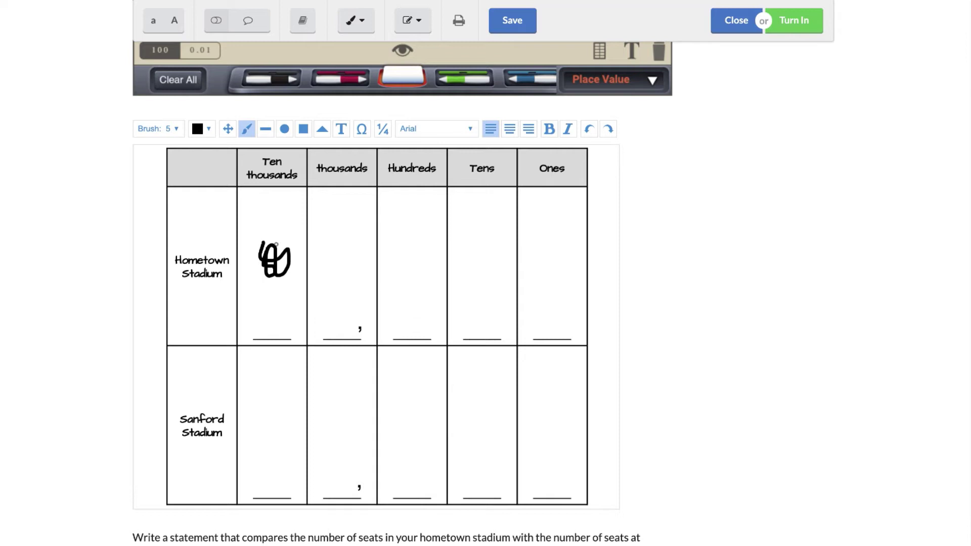
left_click(590, 129)
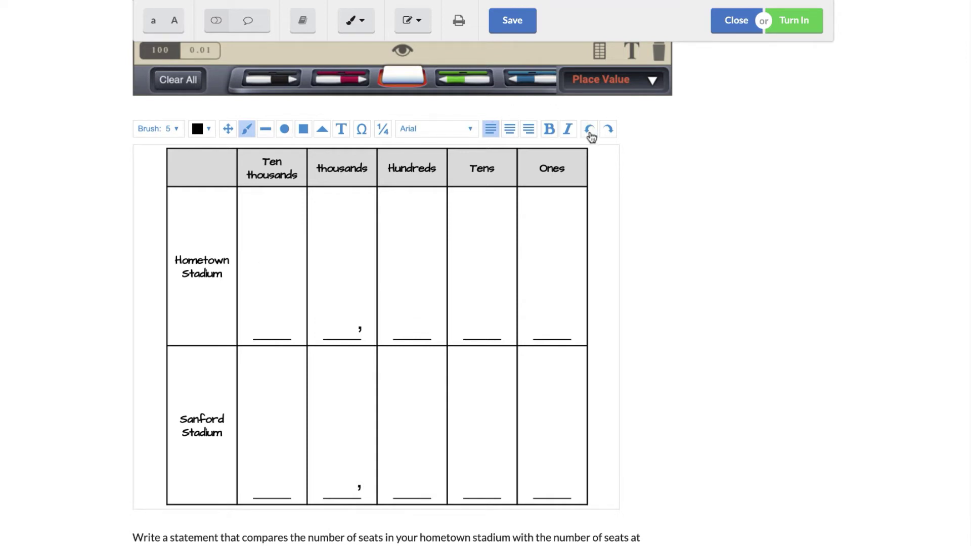
left_click(266, 129)
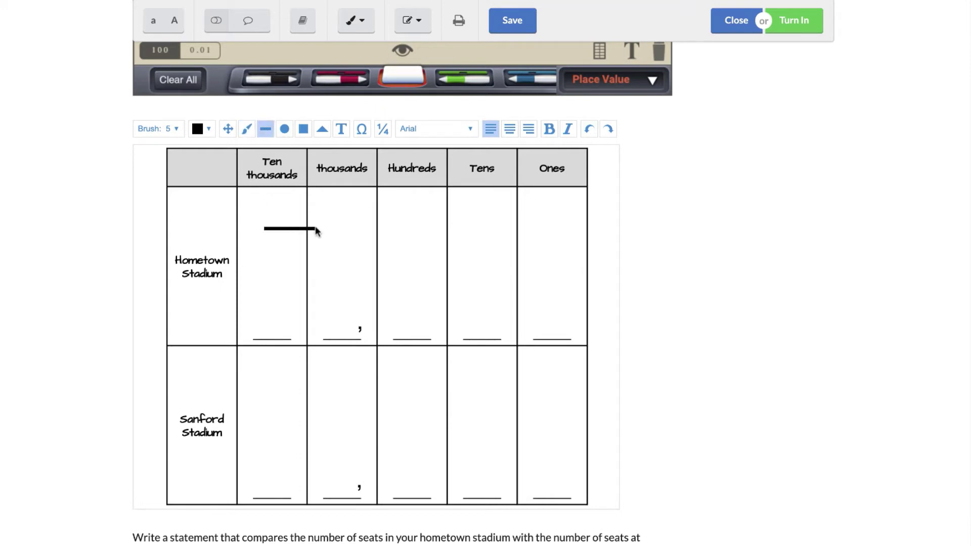
left_click_drag(341, 226, 384, 228)
left_click(585, 130)
left_click(285, 129)
left_click_drag(255, 196, 299, 242)
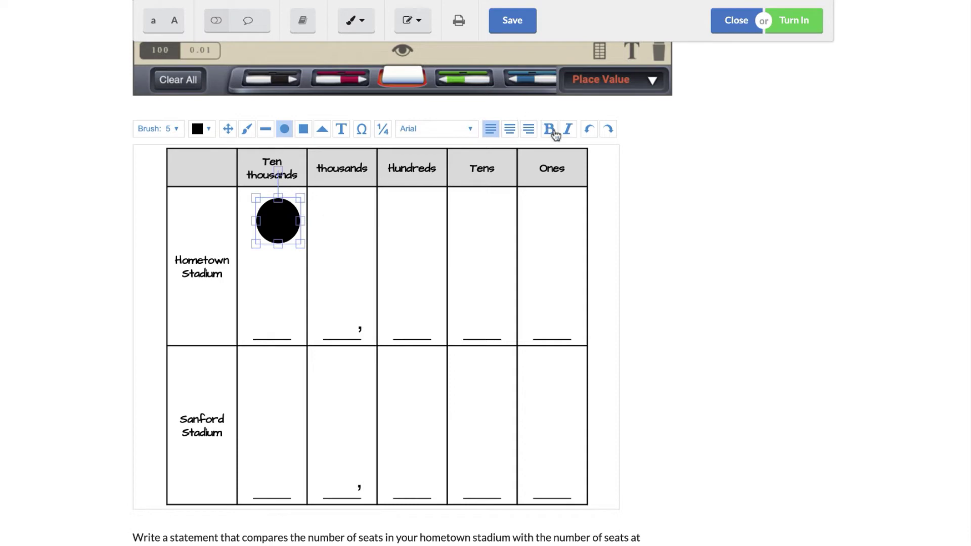
left_click(228, 129)
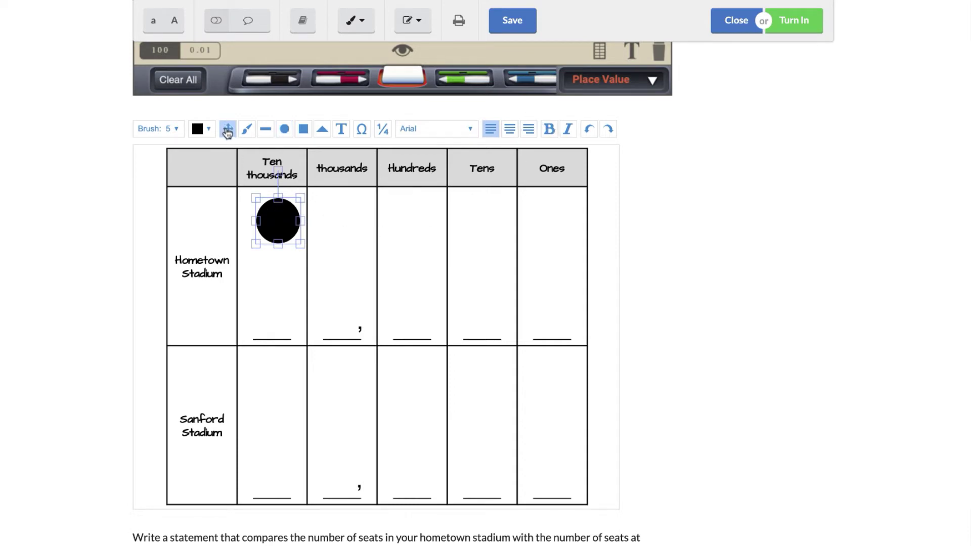
left_click_drag(273, 219, 273, 243)
key("Delete")
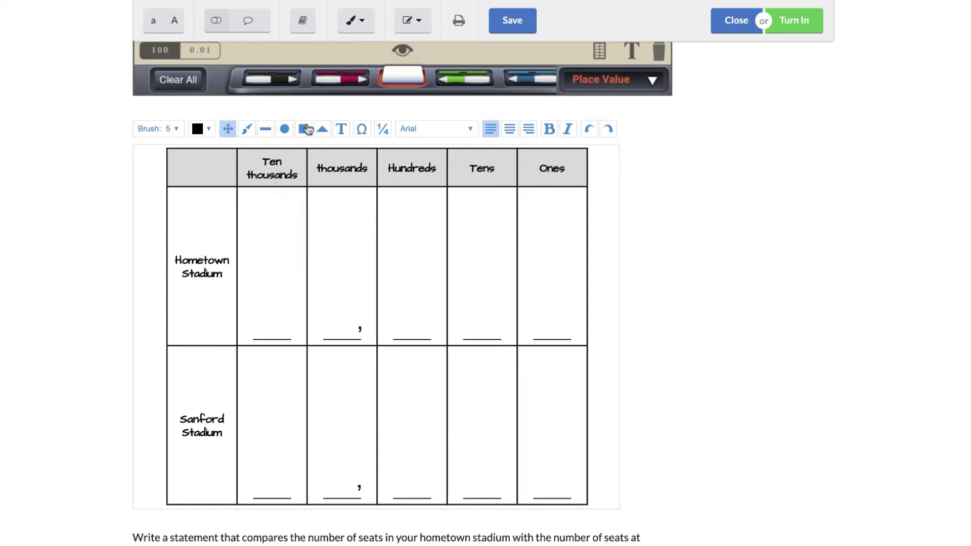
left_click(342, 132)
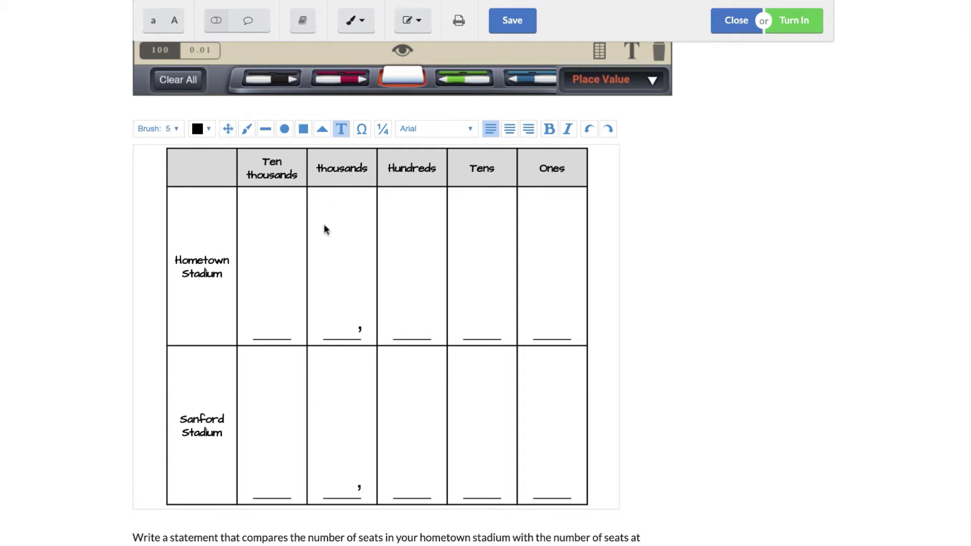
Step: Add a text box in Hometown's Ten thousands cell and clear its sample text
left_click(252, 243)
type("type your work")
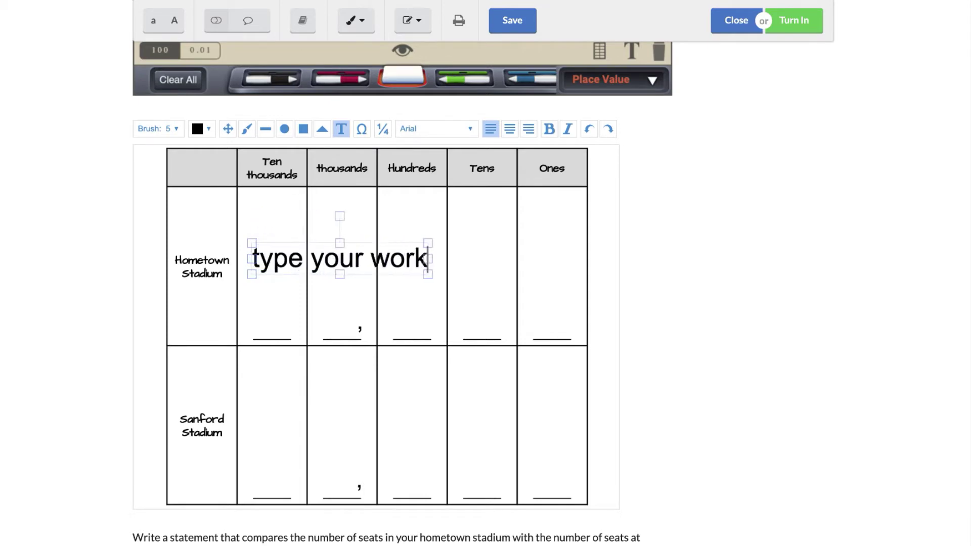
left_click(390, 322)
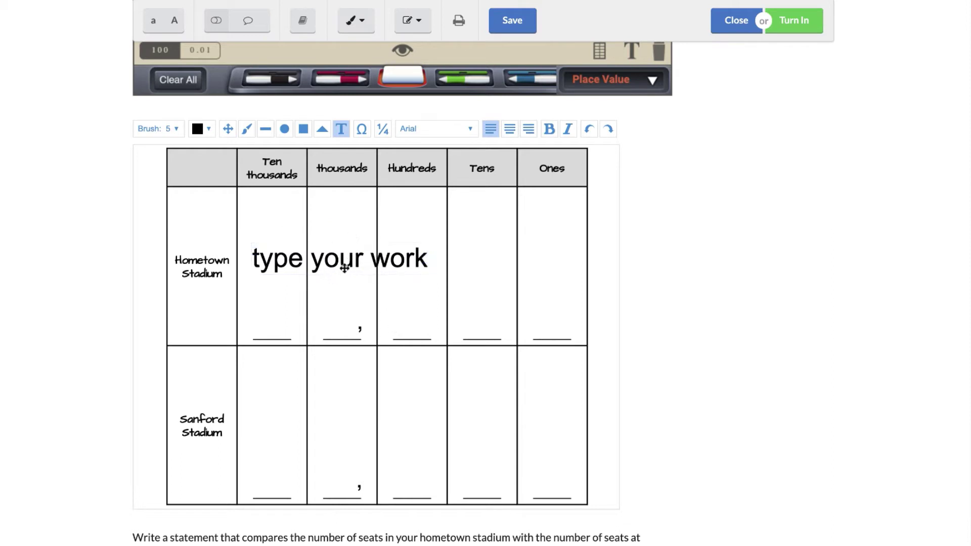
left_click_drag(333, 259, 340, 266)
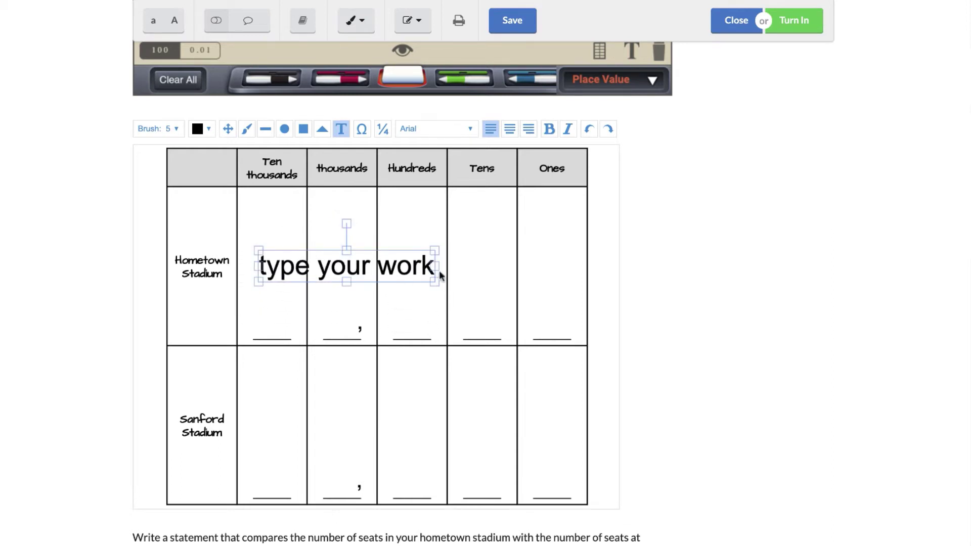
left_click(433, 269)
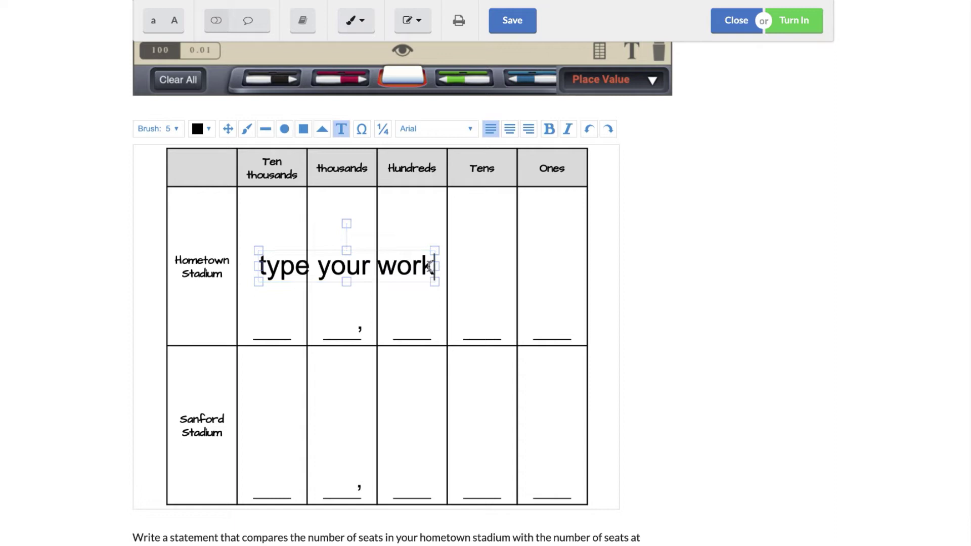
left_click_drag(435, 268, 246, 276)
key("BackSpace")
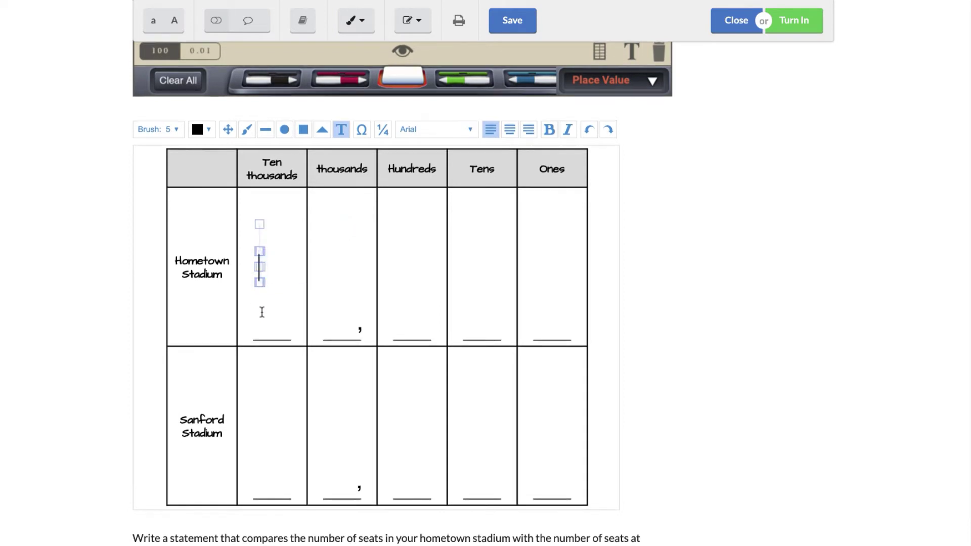
Step: Enter 7, move it onto the answer line and enlarge it to fill the blank
scroll(261, 312, "up", 3)
scroll(262, 312, "up", 3)
scroll(261, 313, "down", 5)
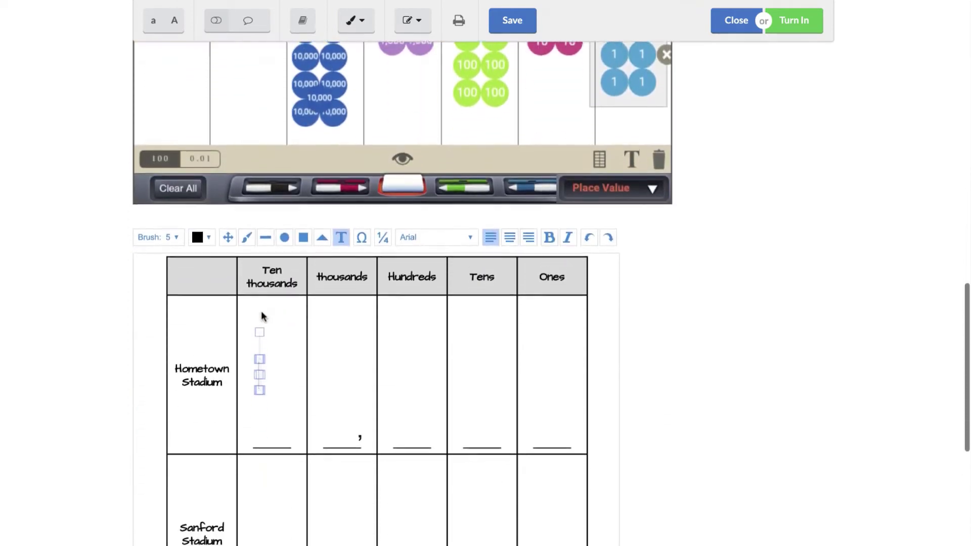
type("7")
left_click(332, 347)
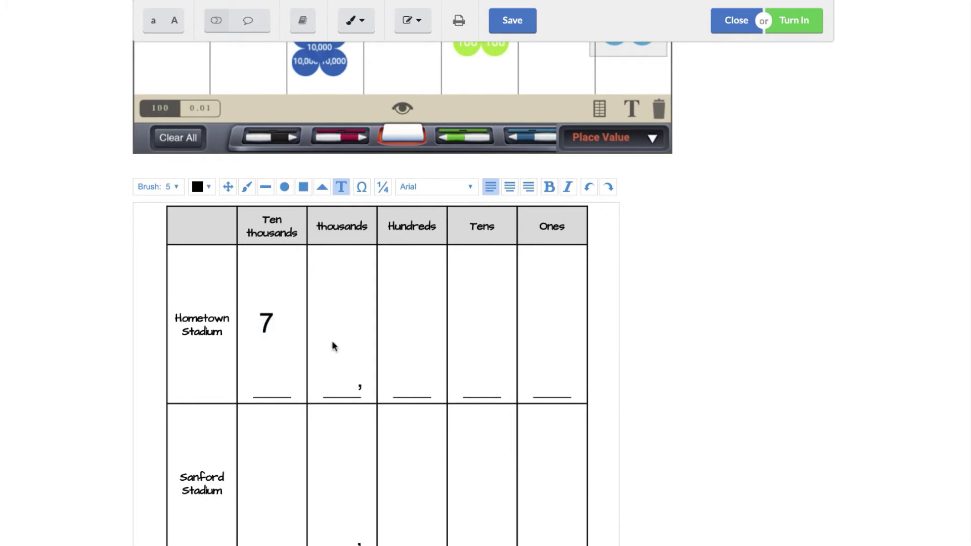
left_click(266, 323)
left_click_drag(266, 323, 274, 380)
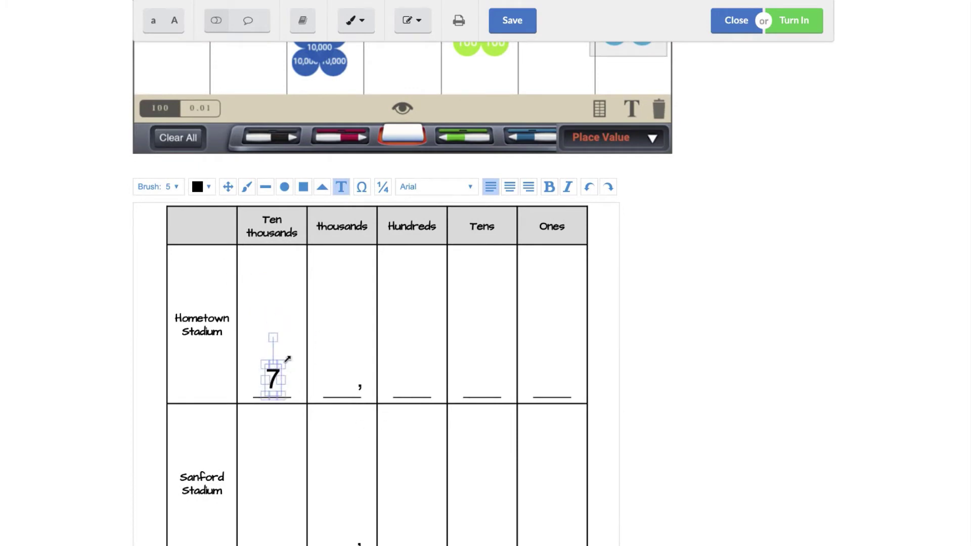
left_click_drag(282, 364, 271, 386)
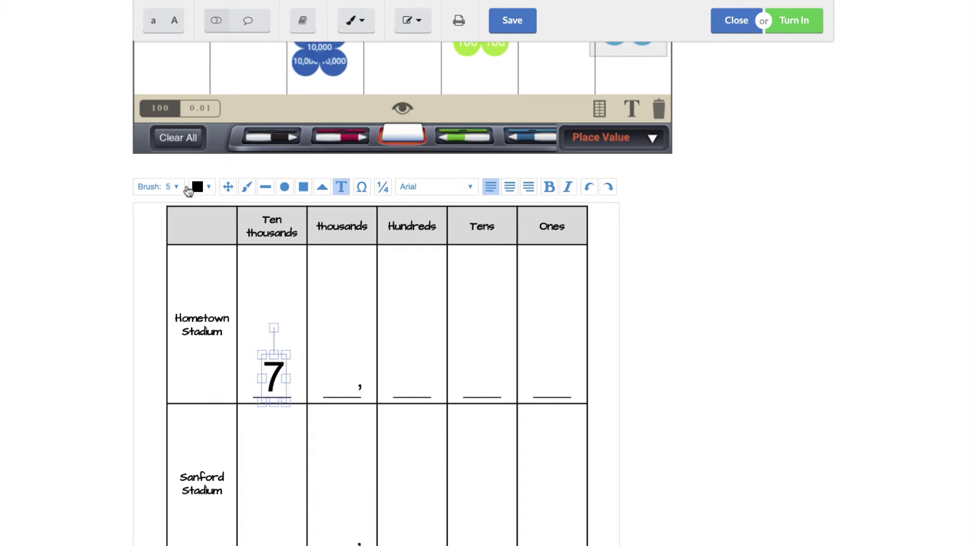
Step: With the brush, write 5, 6, 0, 0 in Hometown's Thousands through Ones cells
left_click(247, 187)
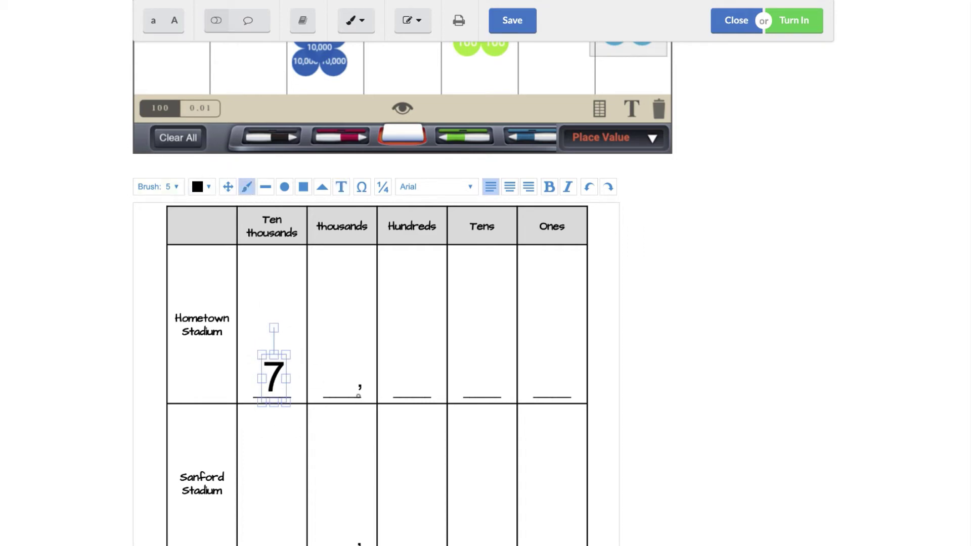
mouse_move(344, 356)
left_mouse_down()
mouse_move(323, 358)
mouse_move(324, 392)
left_mouse_up()
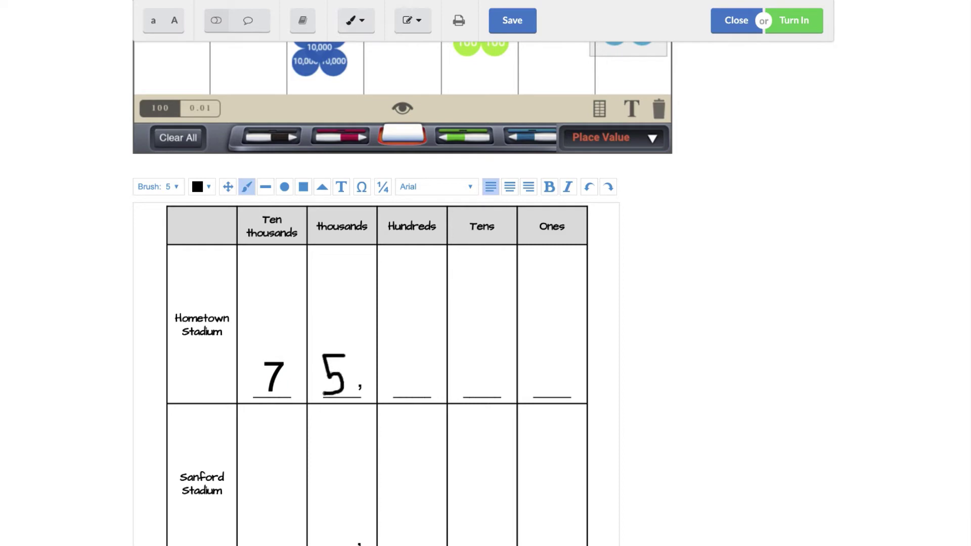
left_click_drag(406, 371, 408, 387)
mouse_move(480, 370)
left_mouse_down()
mouse_move(505, 372)
mouse_move(474, 370)
left_mouse_up()
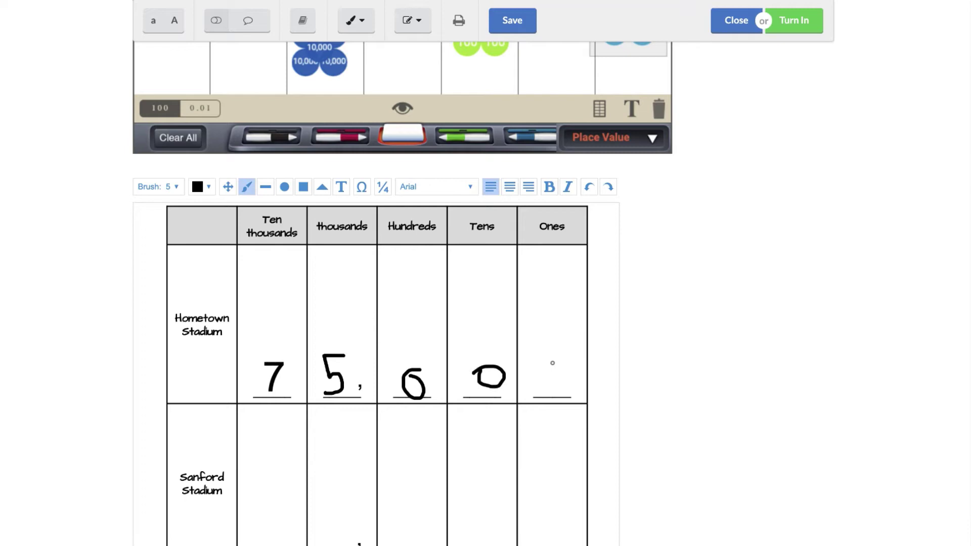
mouse_move(552, 363)
left_mouse_down()
mouse_move(557, 393)
mouse_move(551, 363)
left_mouse_up()
Step: Handwrite Sanford Stadium's digits 9, 2, 7, 4, 6 across its row
scroll(474, 454, "down", 3)
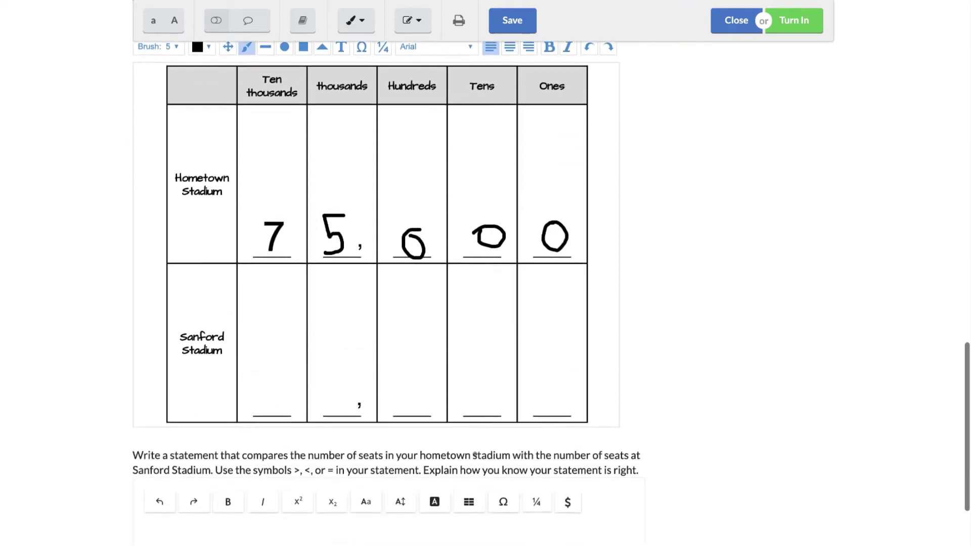
left_click_drag(253, 381, 269, 374)
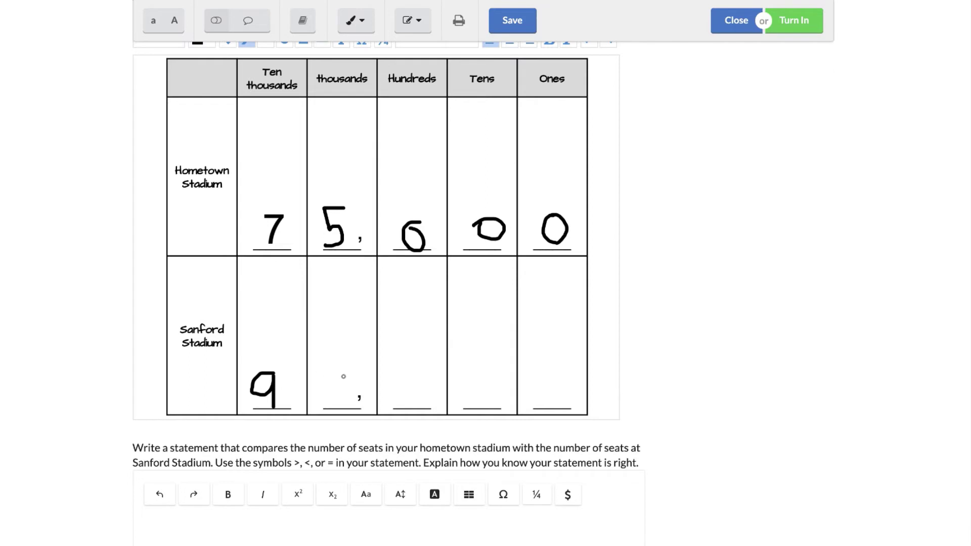
scroll(344, 376, "up", 6)
scroll(318, 481, "down", 4)
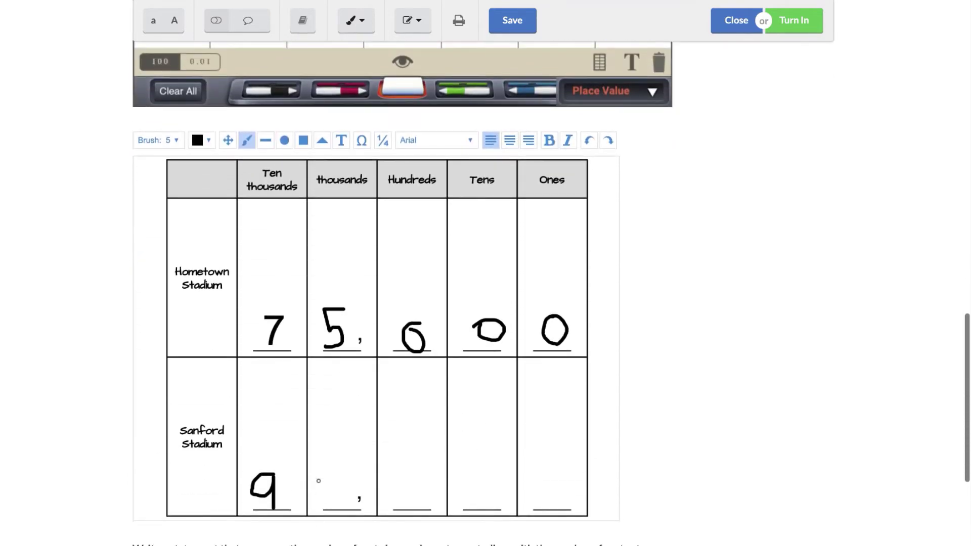
left_click_drag(326, 476, 332, 508)
scroll(359, 479, "up", 4)
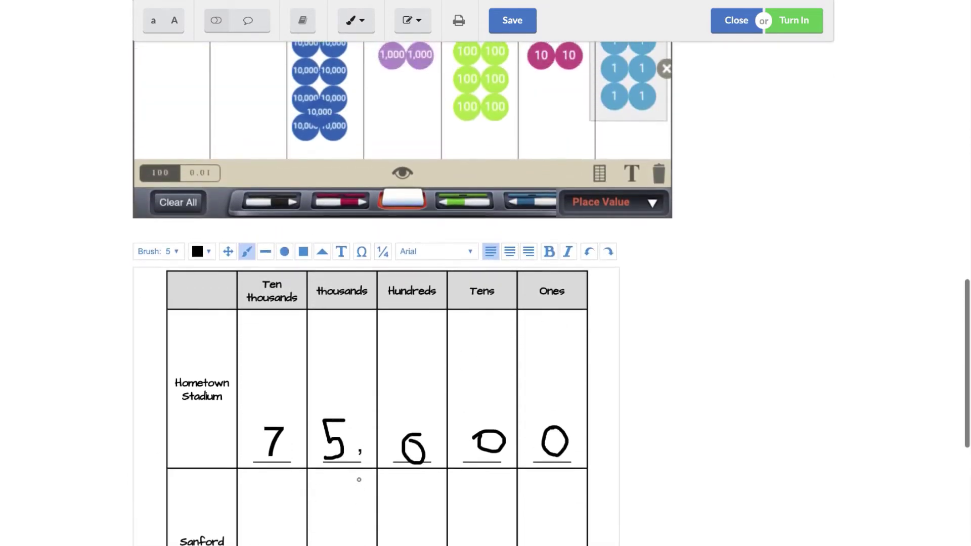
scroll(359, 479, "up", 10)
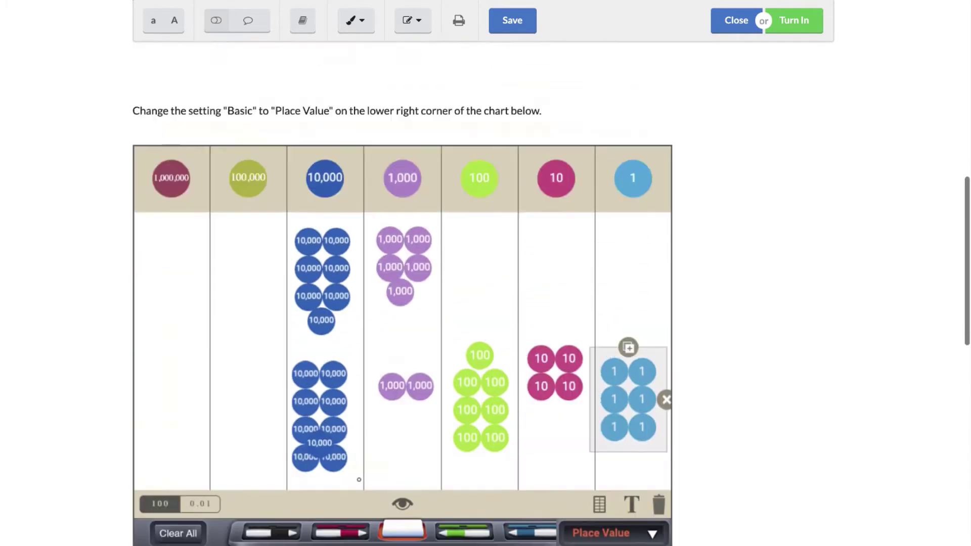
scroll(359, 478, "down", 7)
scroll(362, 465, "down", 10)
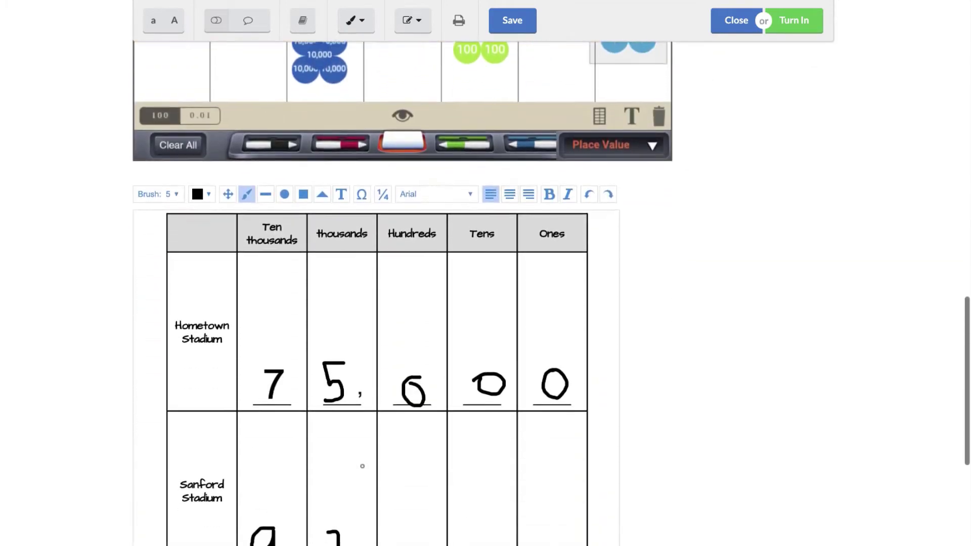
mouse_move(407, 306)
left_mouse_down()
mouse_move(425, 307)
mouse_move(416, 349)
left_mouse_up()
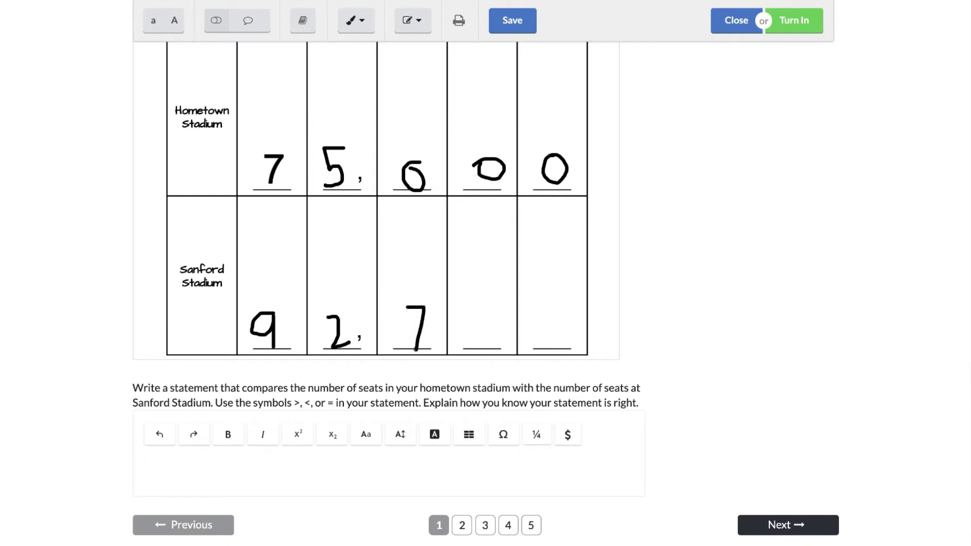
left_click_drag(486, 307, 488, 345)
mouse_move(538, 315)
left_mouse_down()
mouse_move(549, 345)
mouse_move(553, 327)
left_mouse_up()
scroll(112, 316, "down", 1)
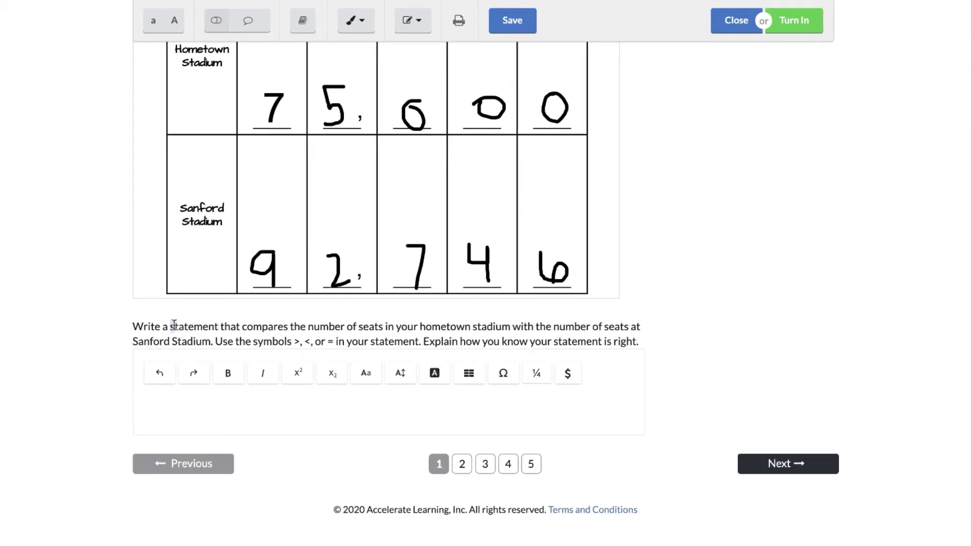
Step: Answer 75,000 < 92,746 because of the 9 versus 7 in the ten thousands place, and save
left_click_drag(170, 324, 211, 324)
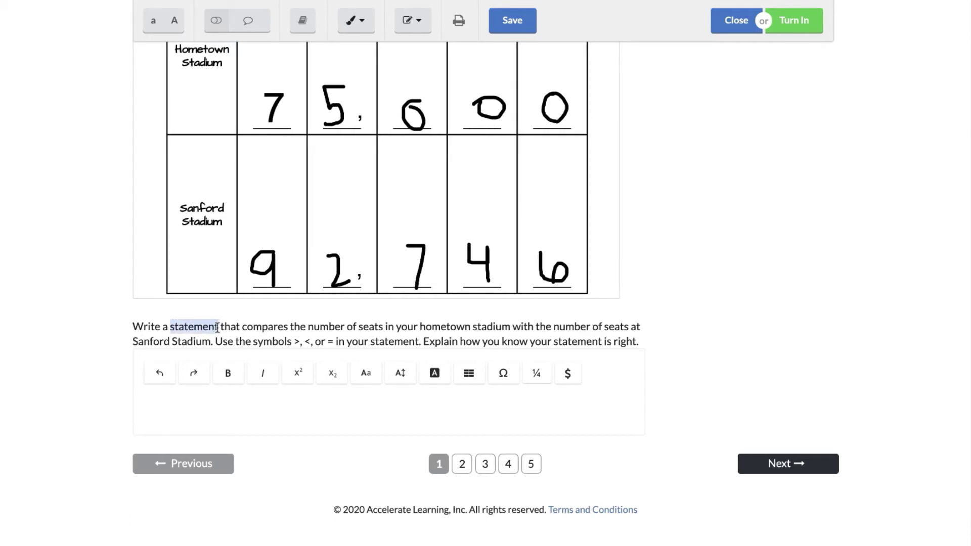
left_click(240, 328)
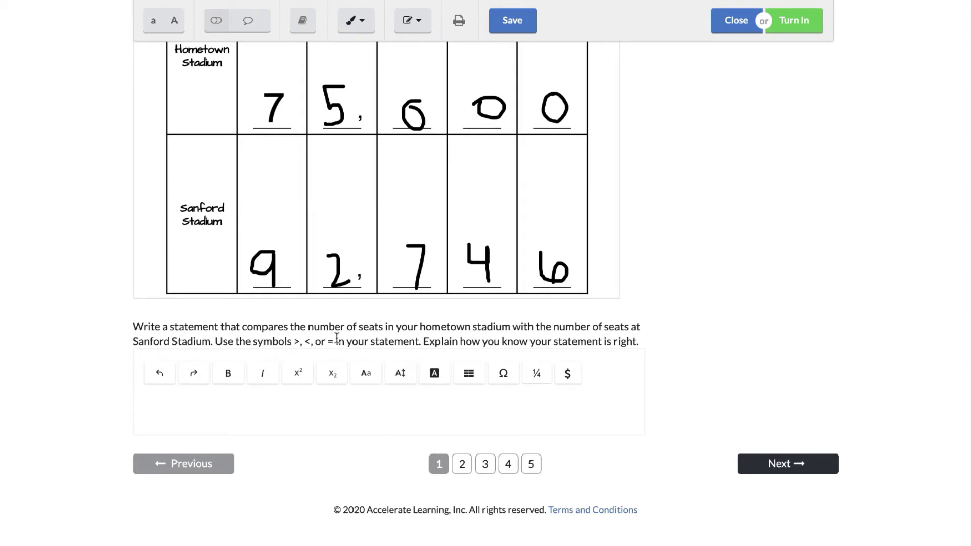
left_click(447, 380)
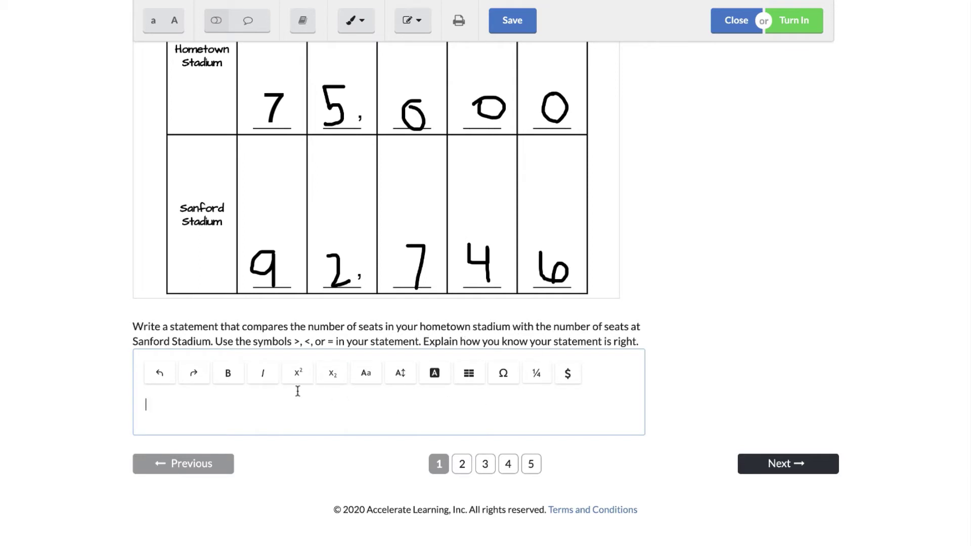
type("75,000 < 92,74")
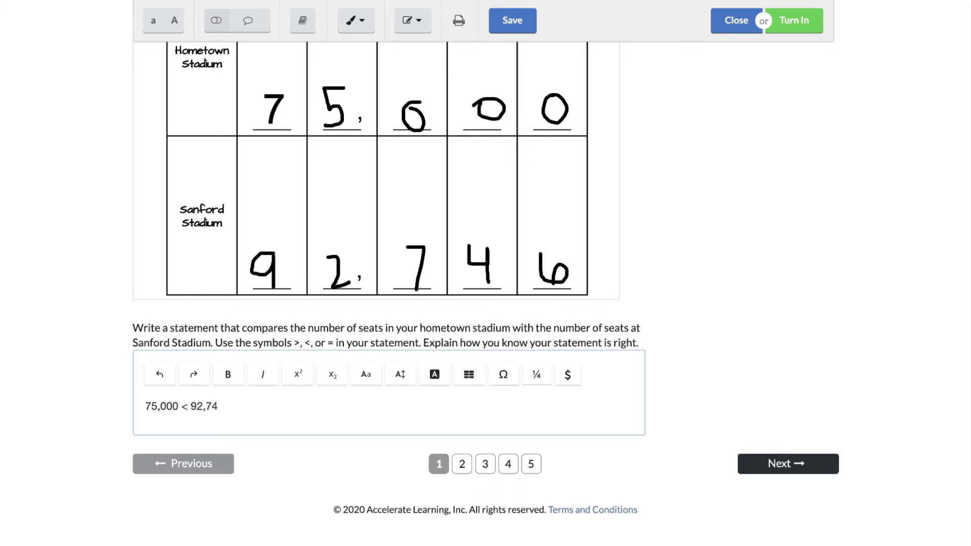
type("because there is ")
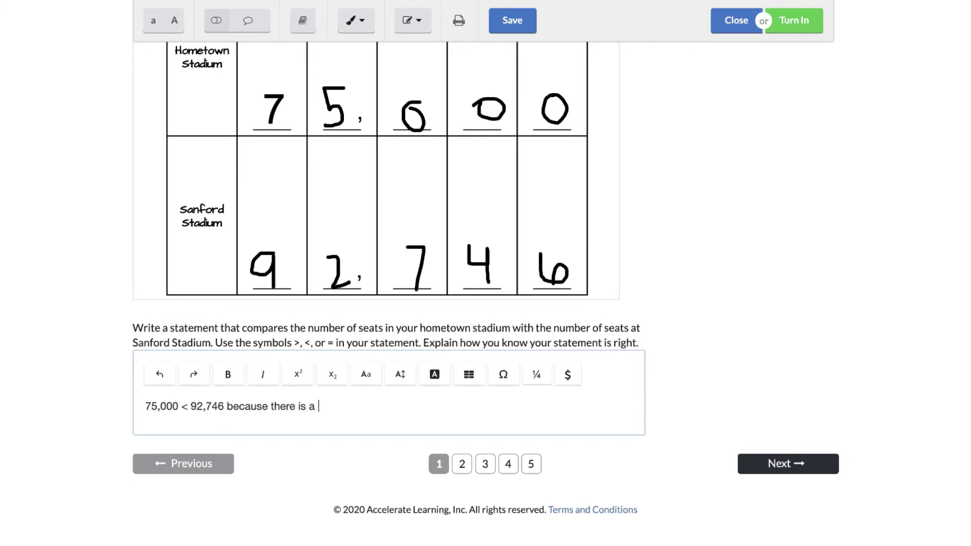
type("a 9 i")
key("BackSpace")
type("compared to a 7 in th")
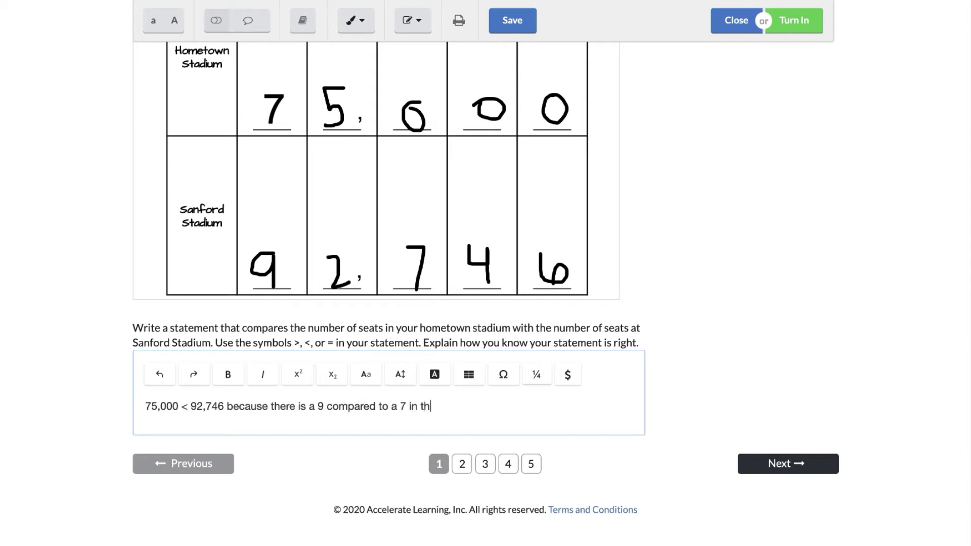
type("ousands place.")
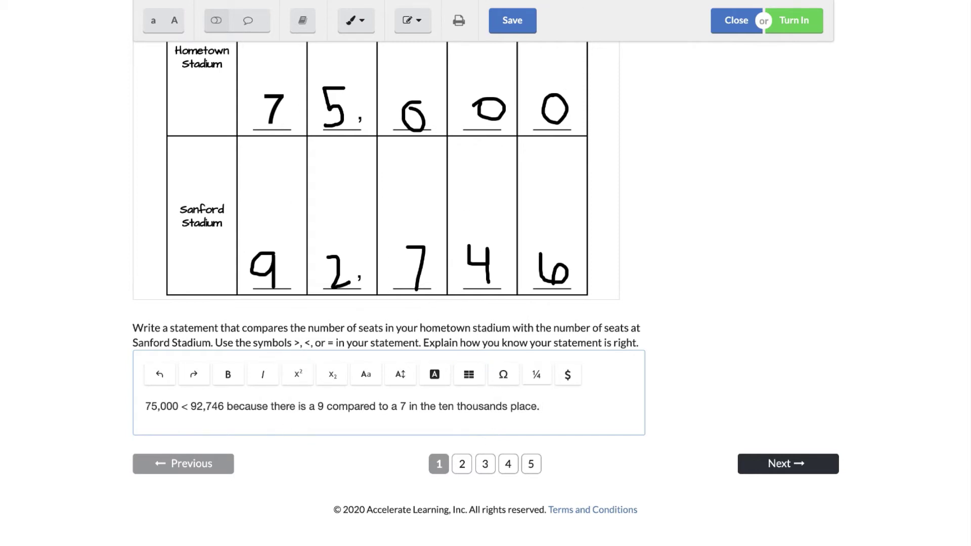
left_click(514, 26)
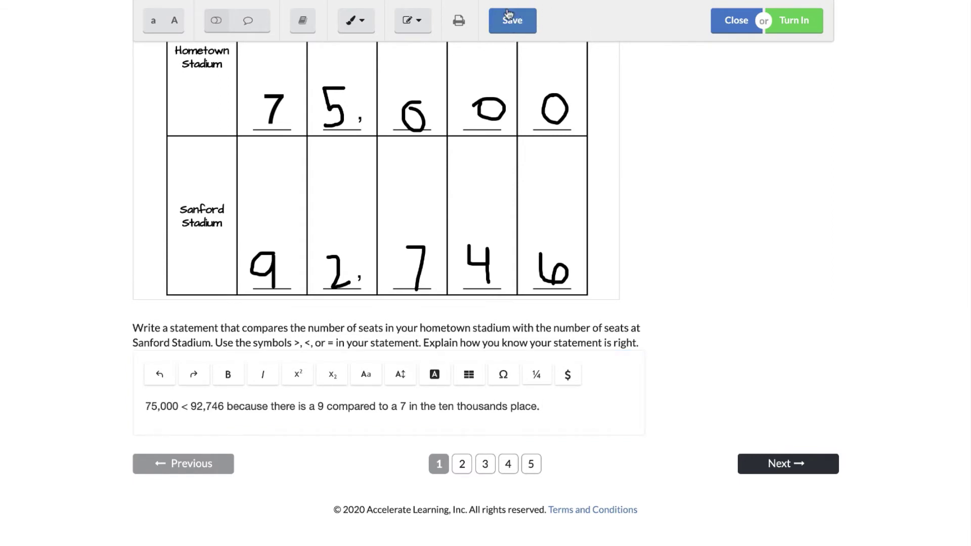
Step: Go to page 2 comparing Kyle Field (102,733) and Neyland Stadium (102,455), and open the highlighter
left_click(461, 464)
scroll(506, 263, "down", 5)
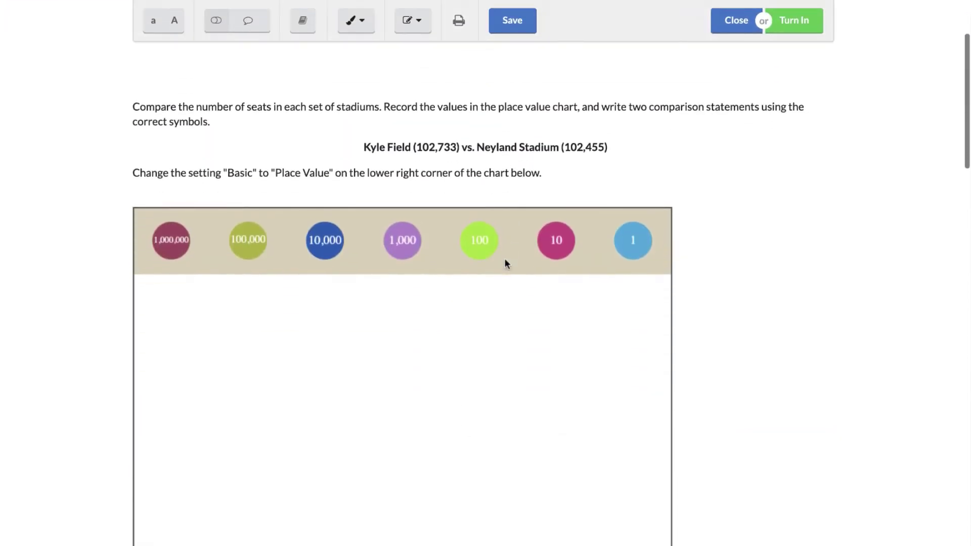
scroll(505, 263, "down", 8)
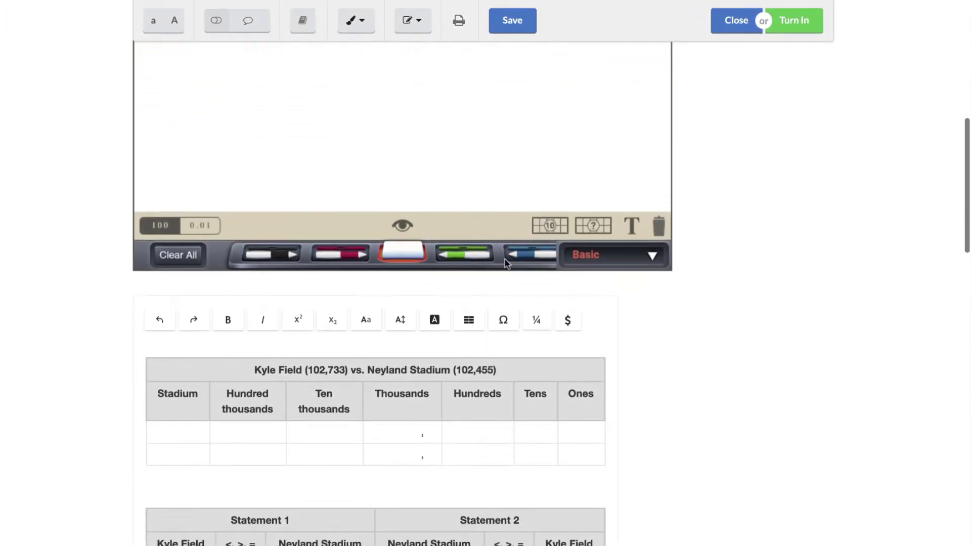
scroll(505, 260, "down", 1)
scroll(505, 260, "up", 12)
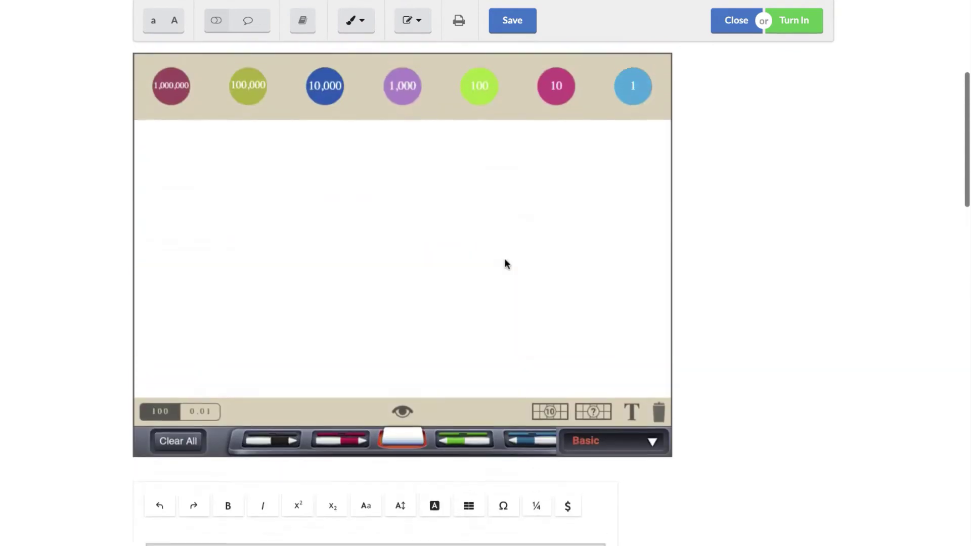
scroll(506, 259, "up", 2)
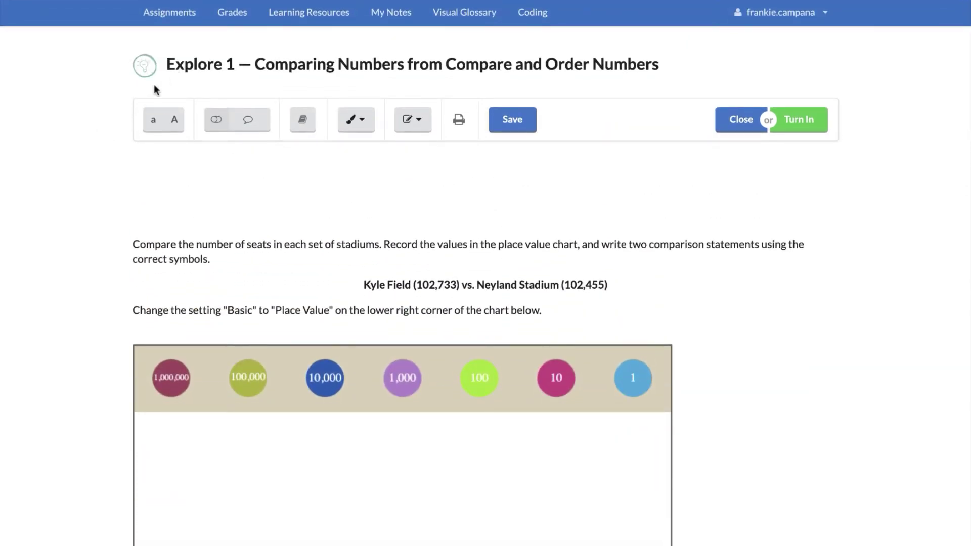
left_click(358, 129)
Step: Try the a/A text-size buttons, enlarging and shrinking the question text several times
left_click(175, 121)
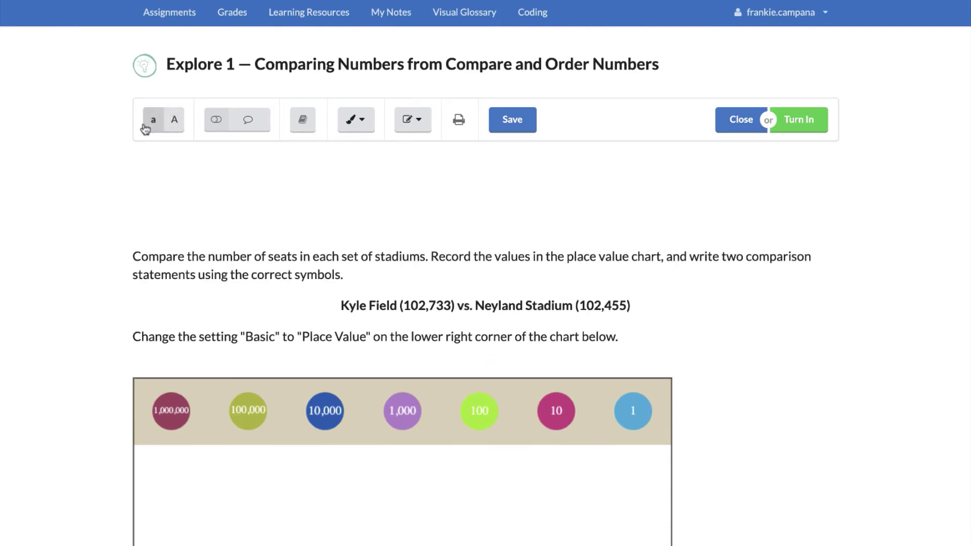
left_click(154, 129)
left_click(177, 121)
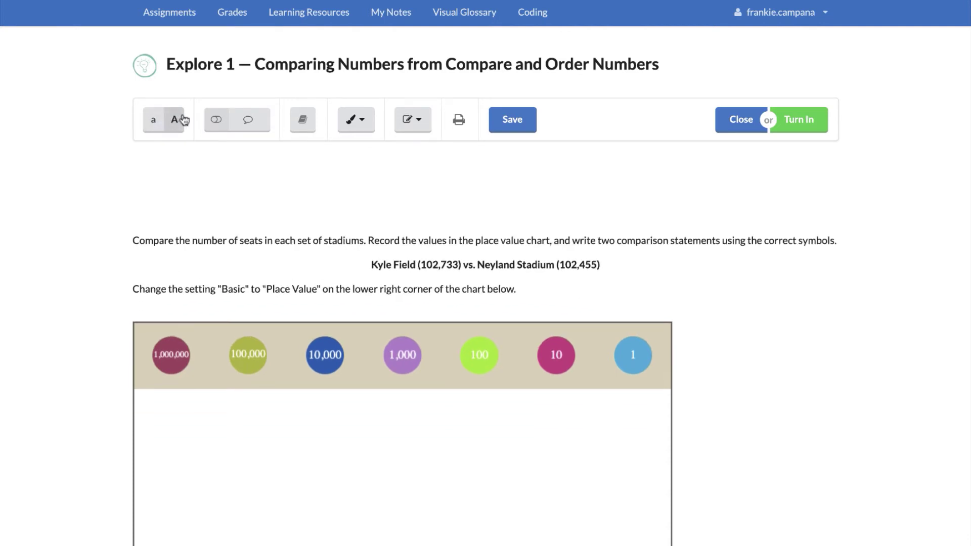
left_click(156, 124)
left_click(176, 120)
left_click(175, 121)
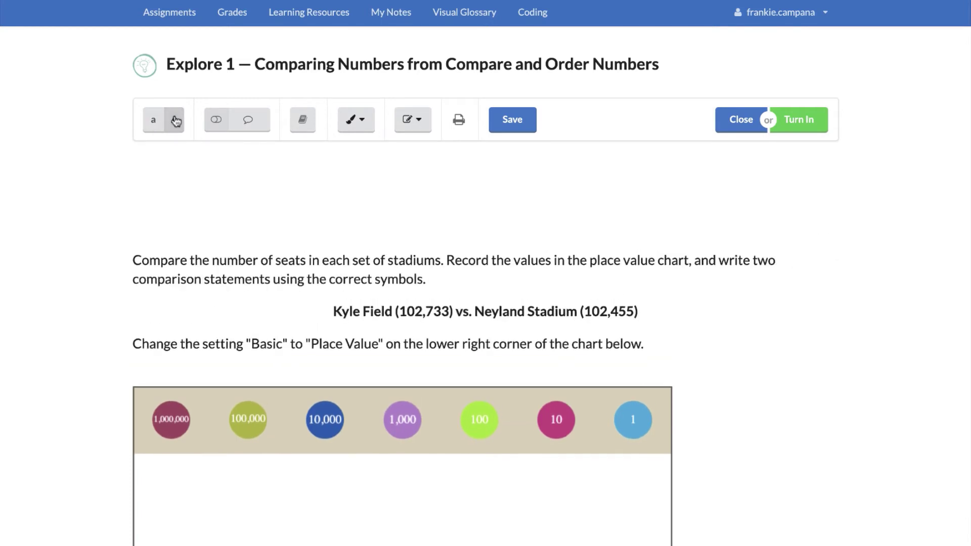
left_click(176, 121)
Step: Leave the question text enlarged and turn on read-aloud for the Kyle Field section
left_click(174, 122)
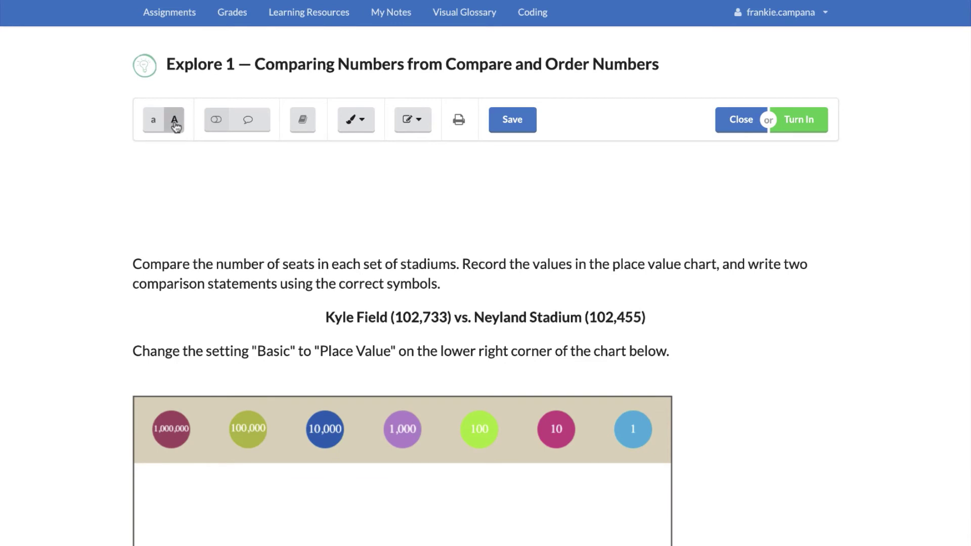
left_click(154, 120)
left_click(216, 121)
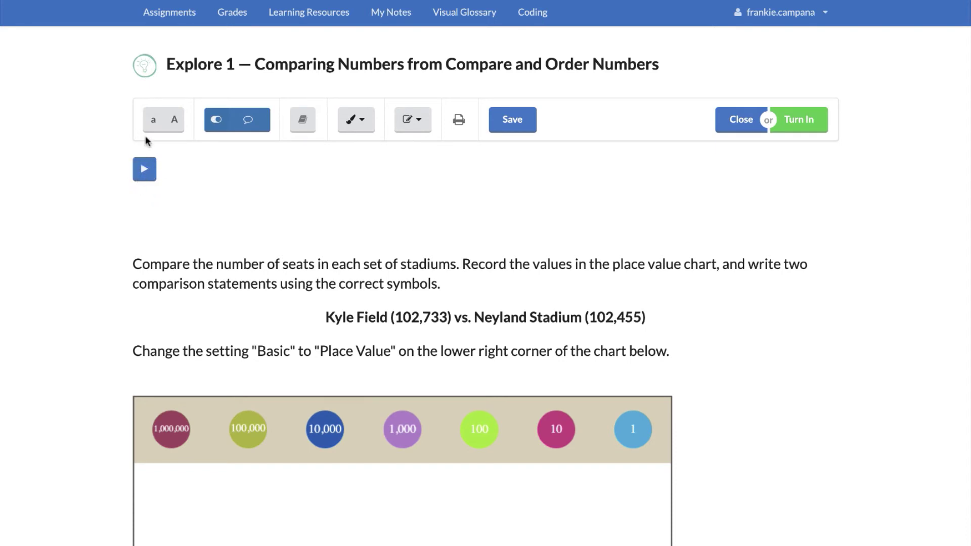
left_click(145, 169)
left_click(144, 171)
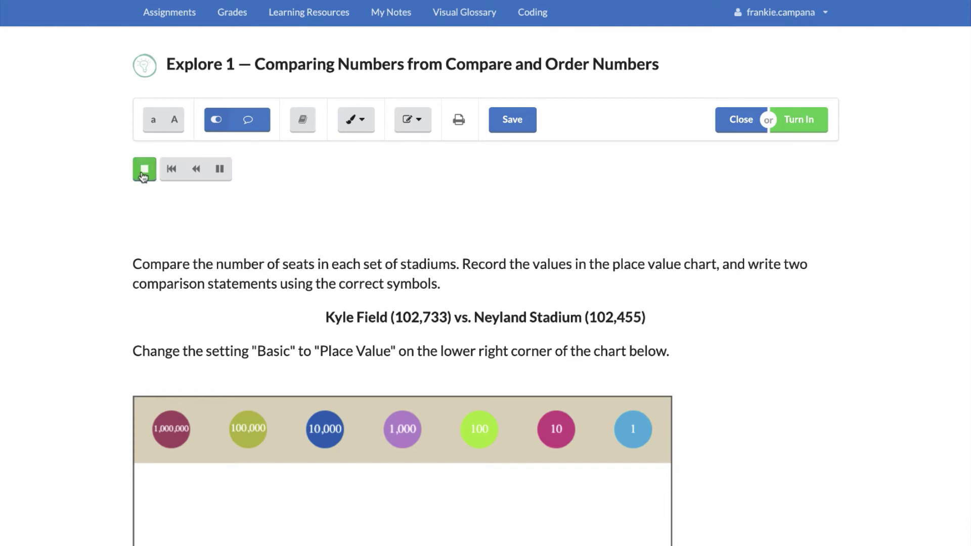
left_click(145, 174)
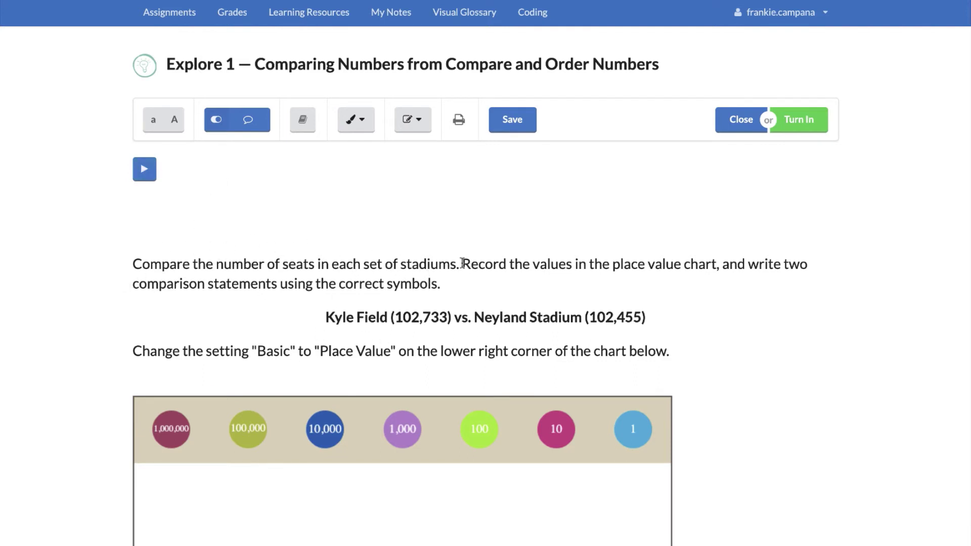
left_click_drag(462, 263, 715, 265)
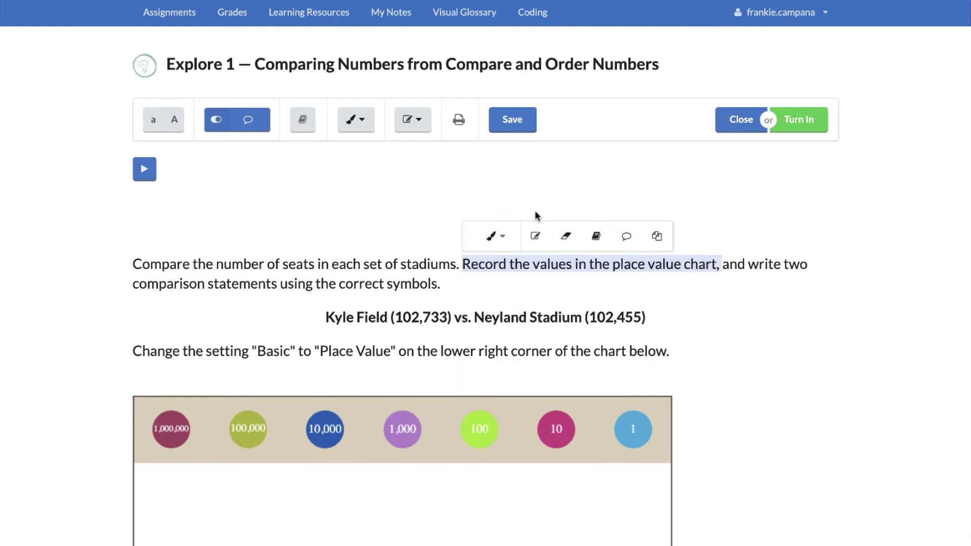
left_click(625, 237)
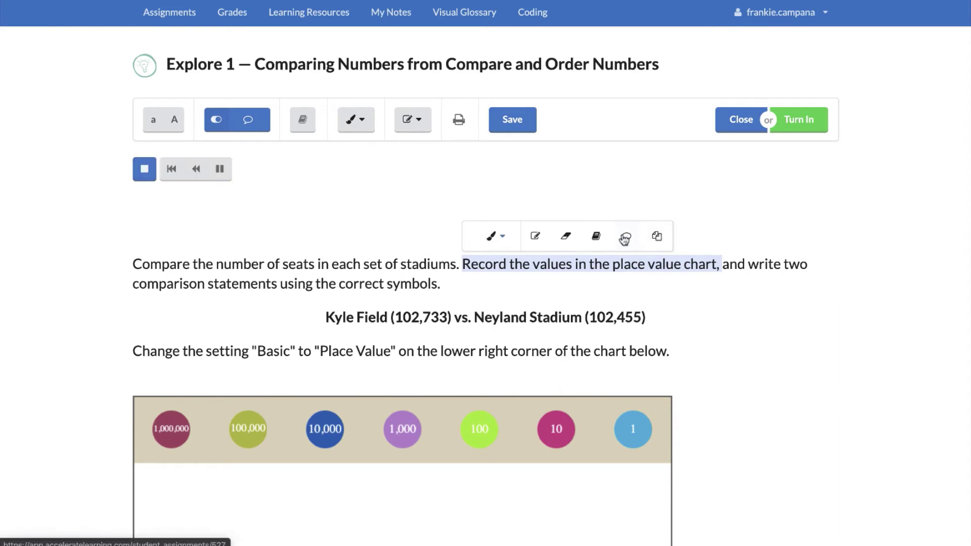
left_click(587, 278)
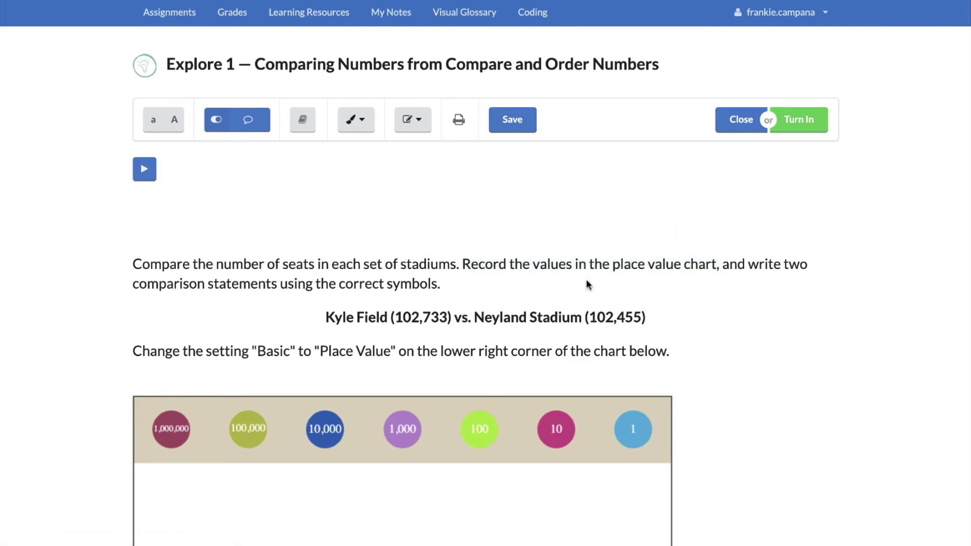
left_click(303, 122)
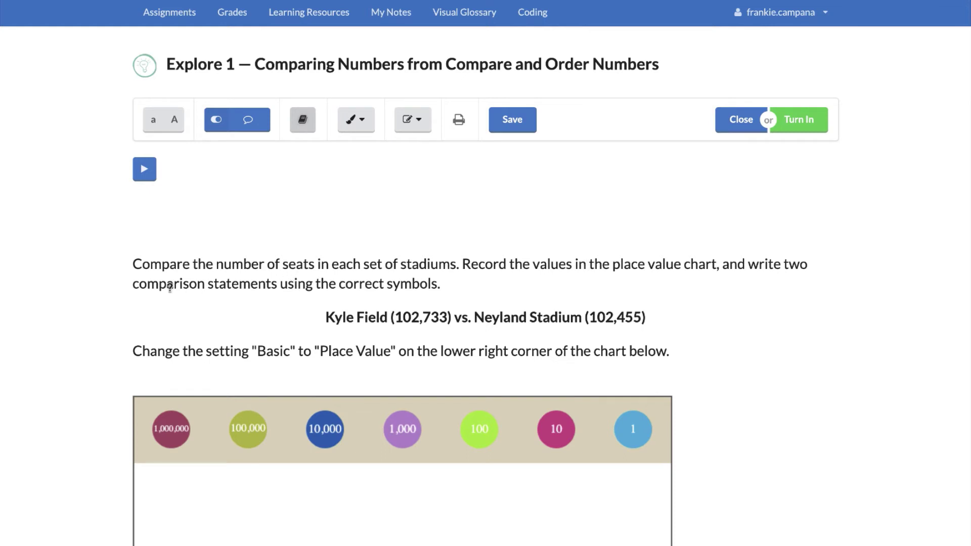
left_click(155, 263)
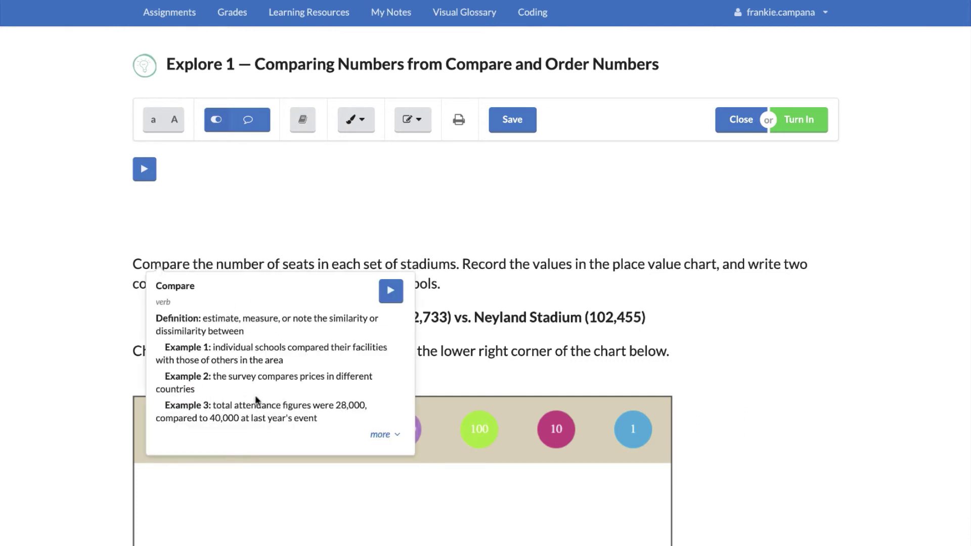
left_click(290, 208)
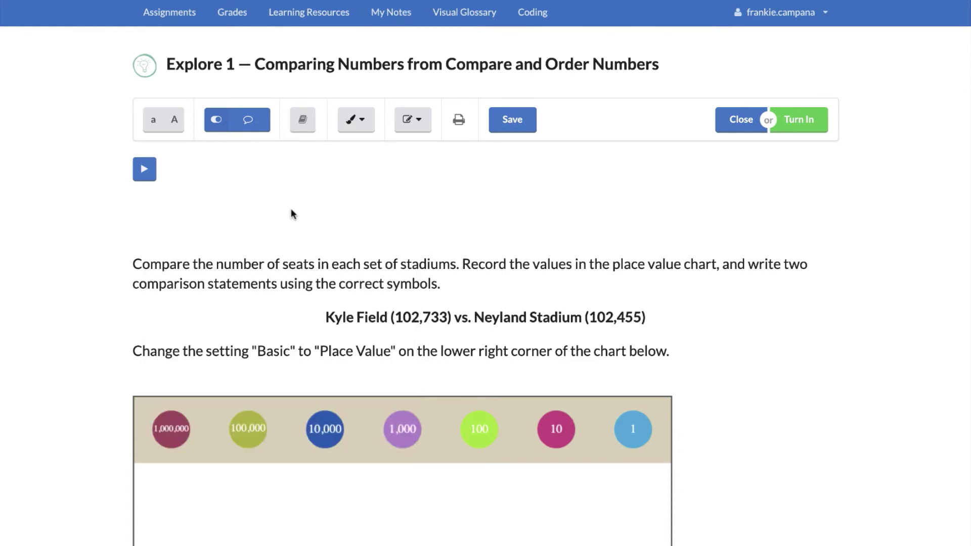
Step: Choose a highlight colour from the brush dropdown and look over the comment options
left_click(354, 121)
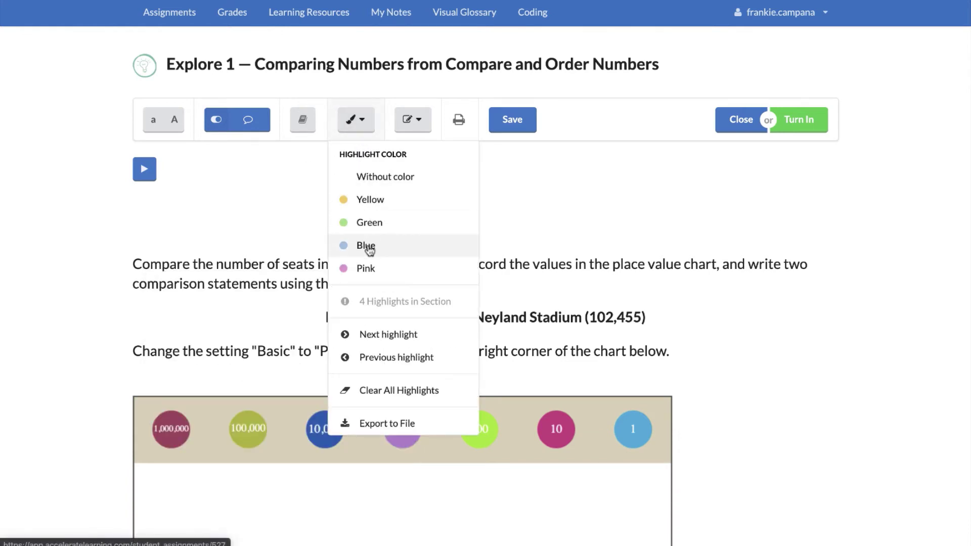
left_click(369, 223)
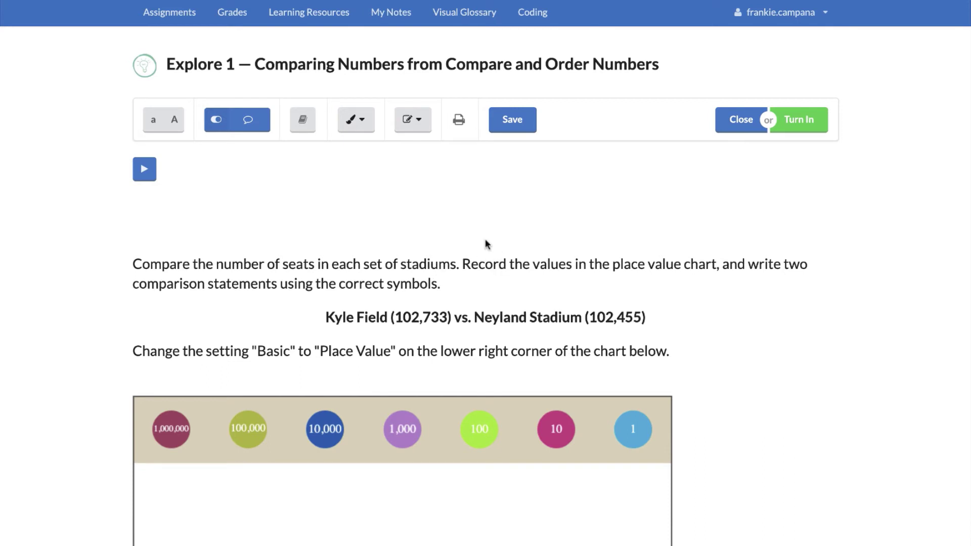
left_click(422, 124)
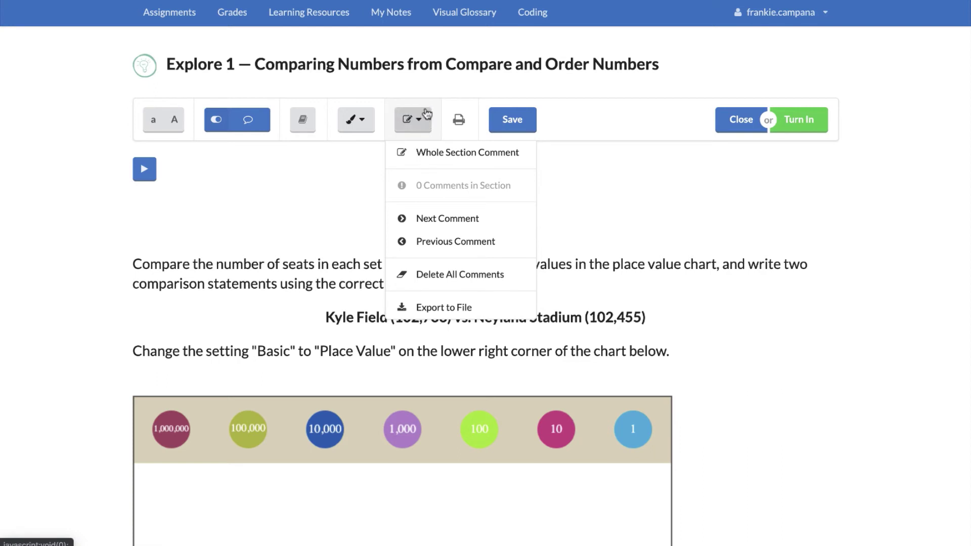
left_click(265, 295)
Step: Scroll down to the place value disk chart and value table, then back up
scroll(353, 315, "down", 3)
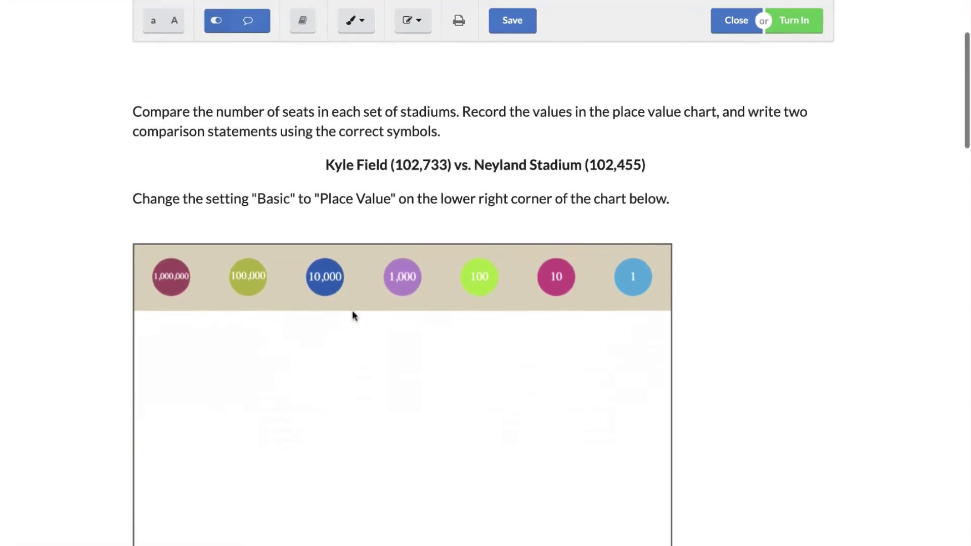
scroll(352, 311, "down", 9)
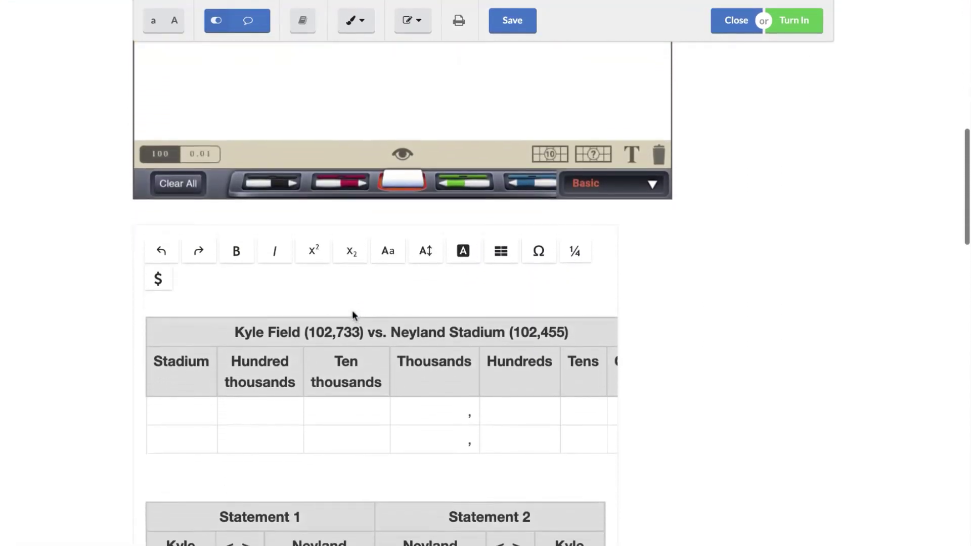
scroll(353, 314, "down", 3)
scroll(353, 314, "up", 9)
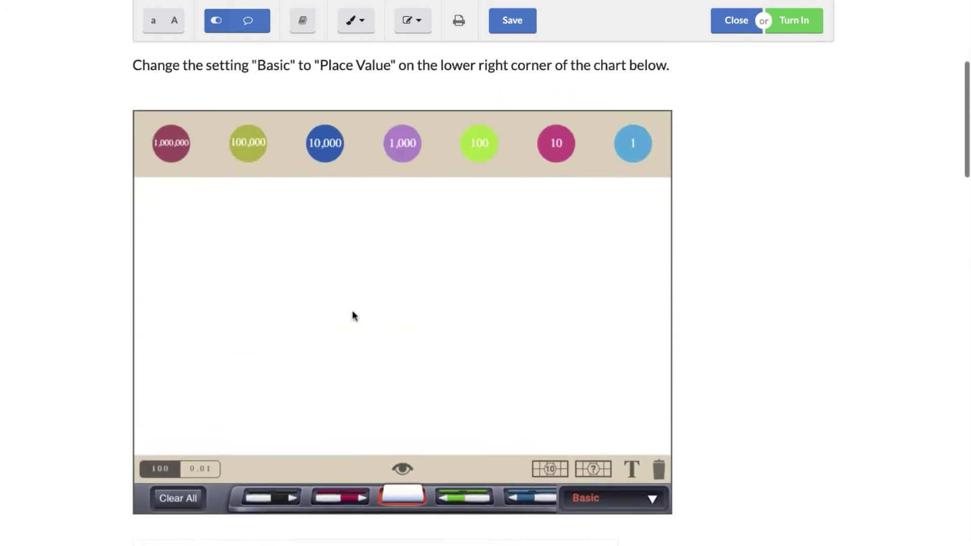
scroll(353, 316, "up", 6)
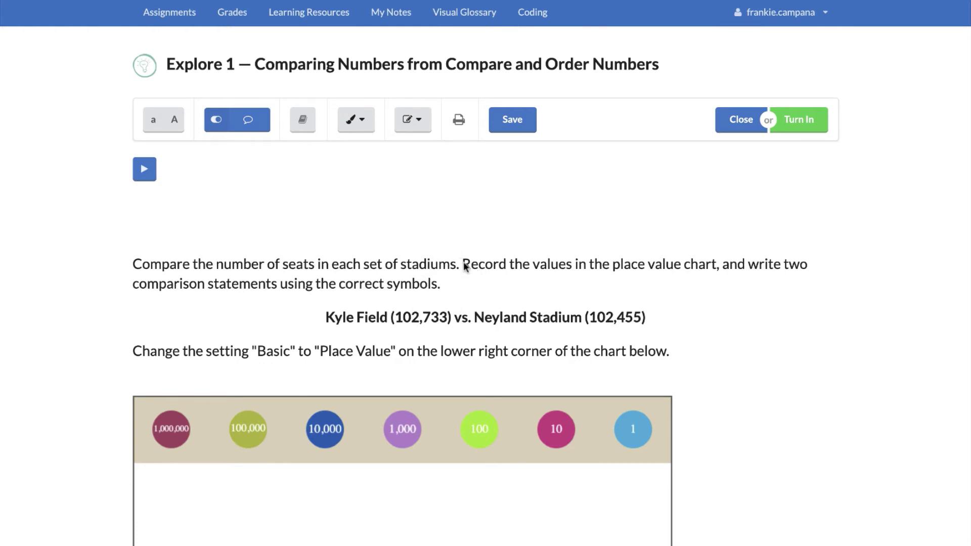
Step: Select 'Record the values in the place value chart' and save the note 'Give your teacher a note!'
mouse_move(463, 265)
left_mouse_down()
mouse_move(617, 276)
mouse_move(717, 265)
left_mouse_up()
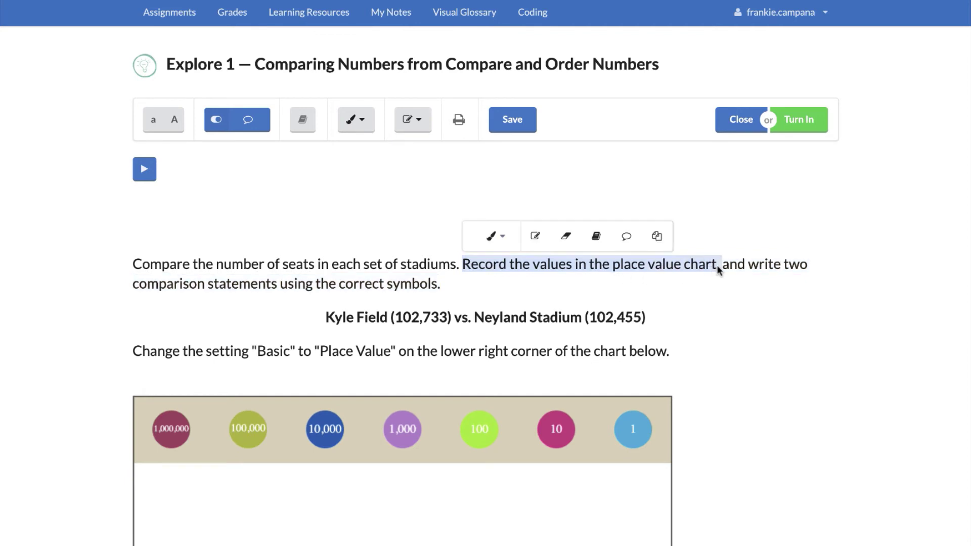
left_click(537, 237)
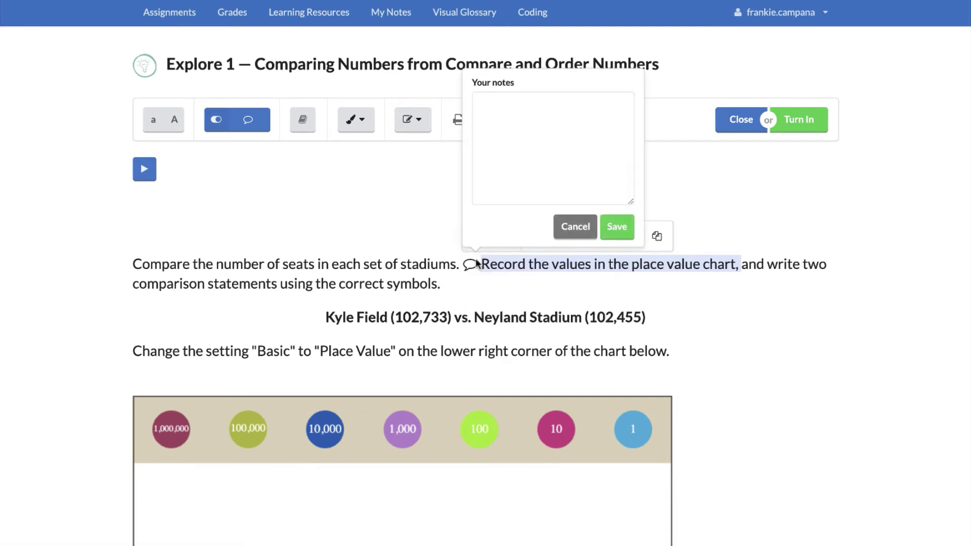
left_click(495, 151)
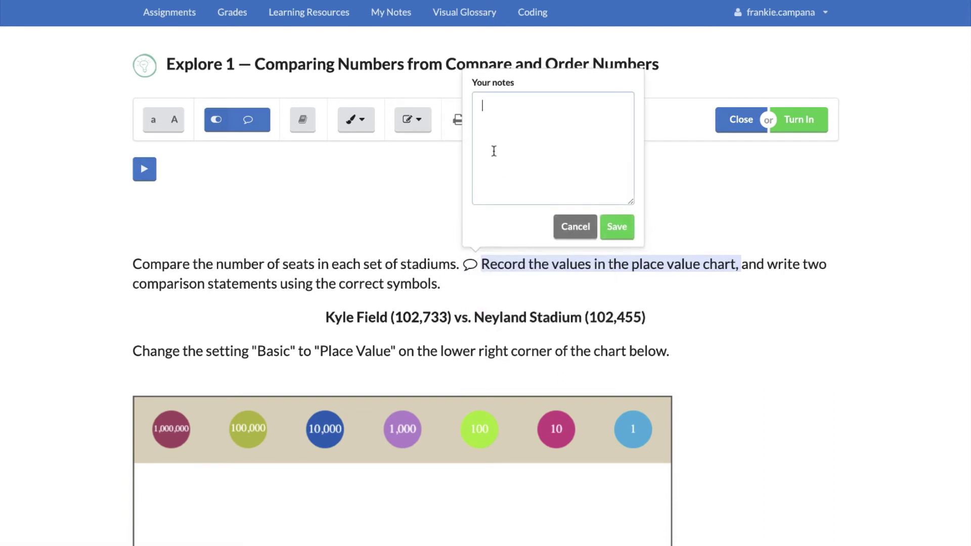
type("Give your teache")
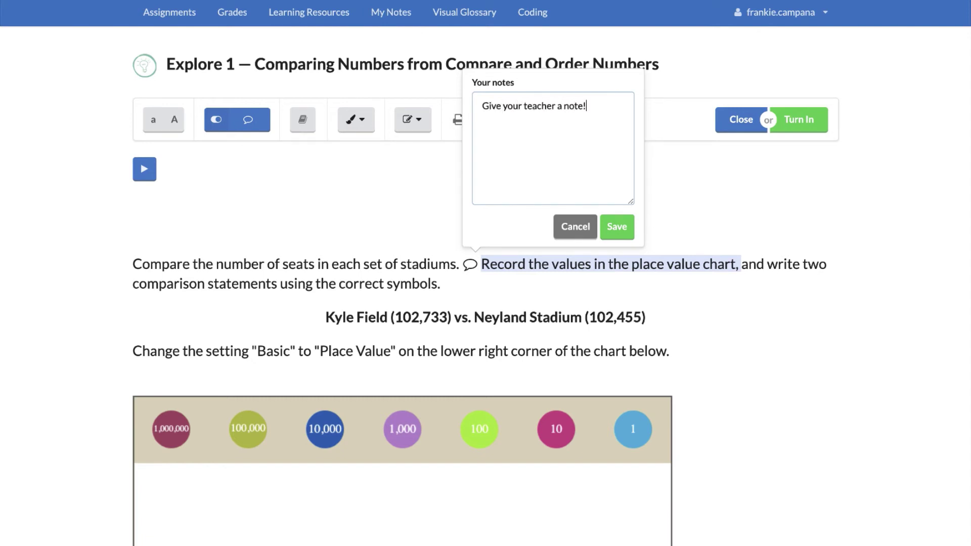
type("r a note!")
left_click(617, 226)
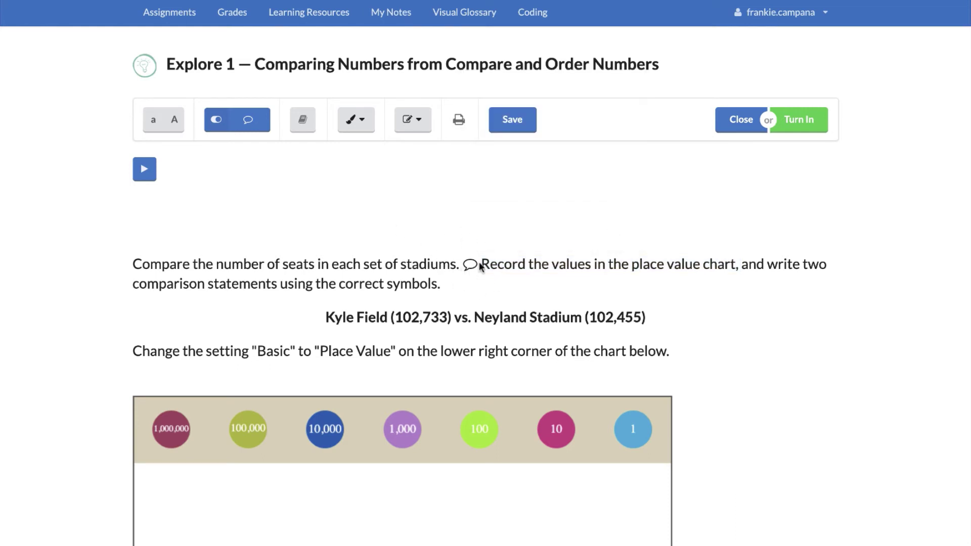
mouse_move(471, 265)
Step: Turn in Explore 1 — Comparing Numbers, confirm, and view it on Grades as pending
left_click(797, 120)
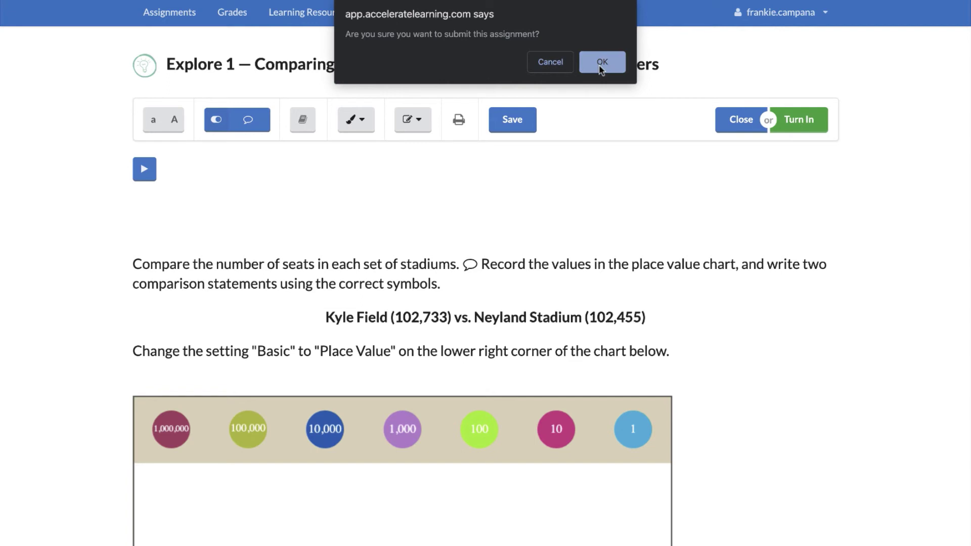
left_click(602, 65)
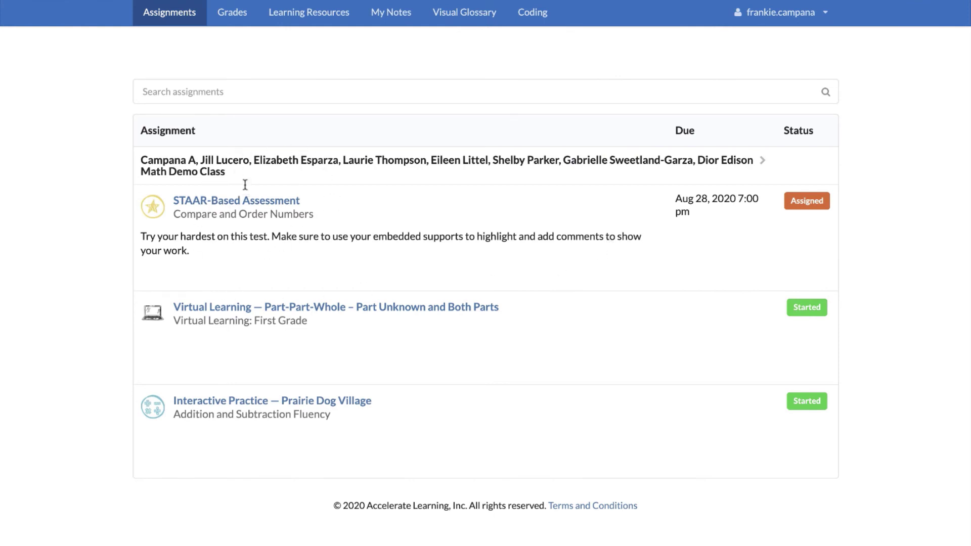
left_click(232, 12)
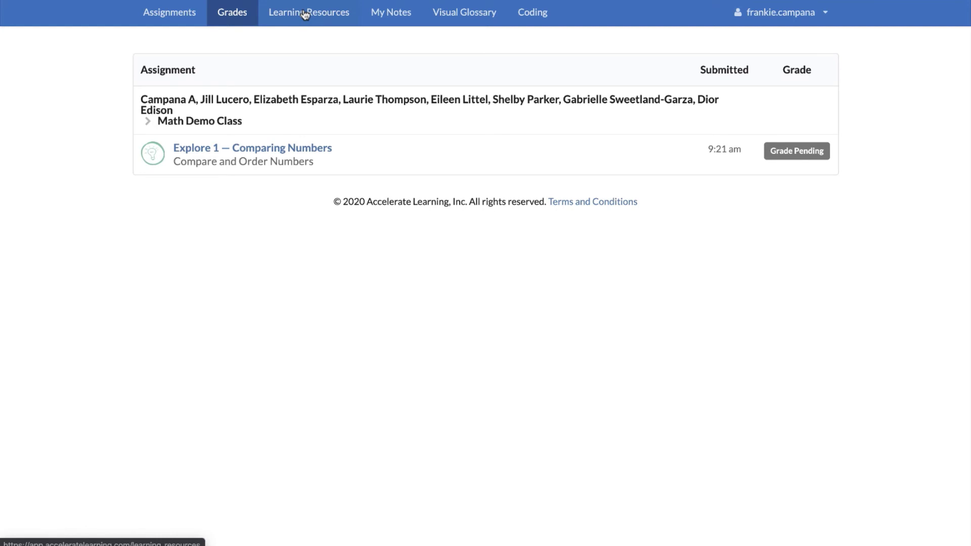
Step: Scroll through the math Picture Vocabulary topic cards, then return via the Learning Resources breadcrumb
left_click(306, 12)
scroll(304, 98, "down", 3)
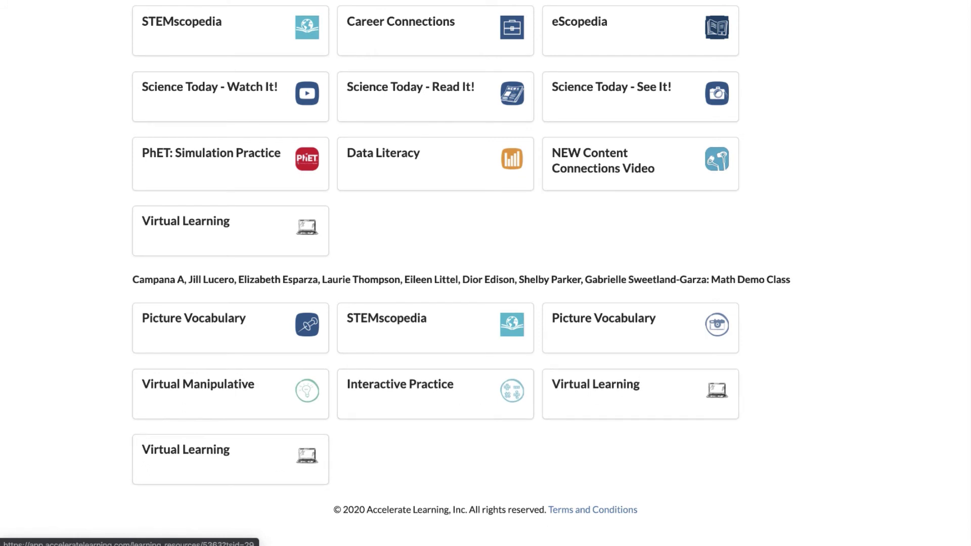
left_click(577, 332)
scroll(445, 371, "down", 3)
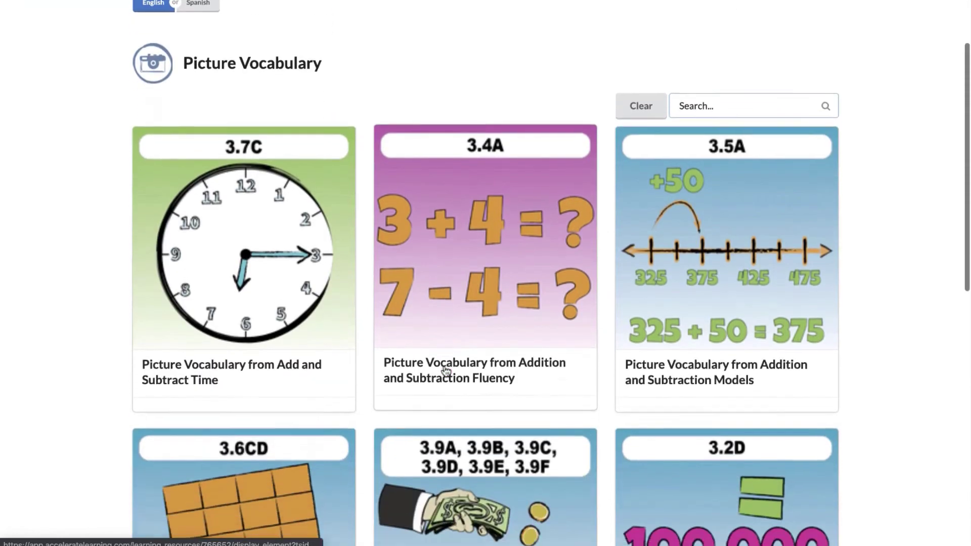
scroll(445, 370, "down", 2)
scroll(446, 370, "down", 3)
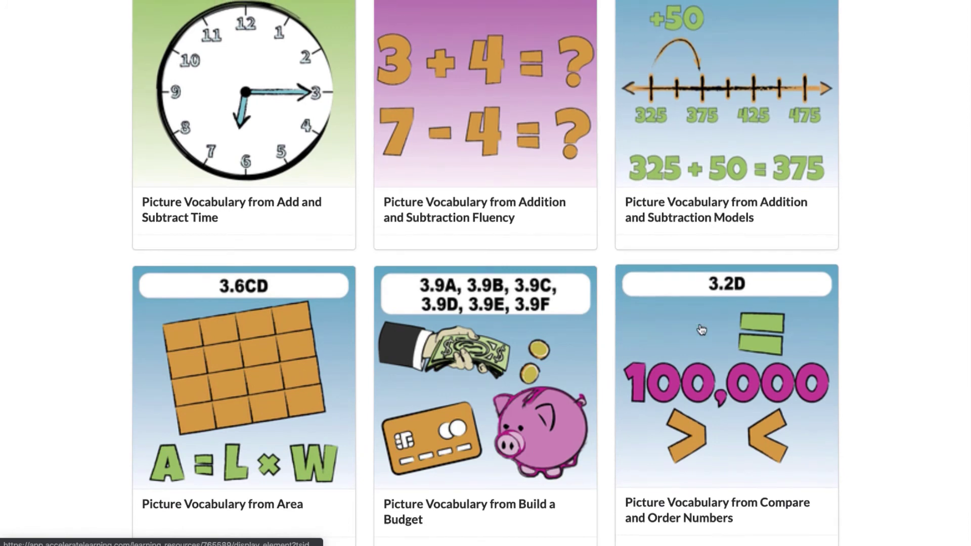
scroll(701, 330, "up", 5)
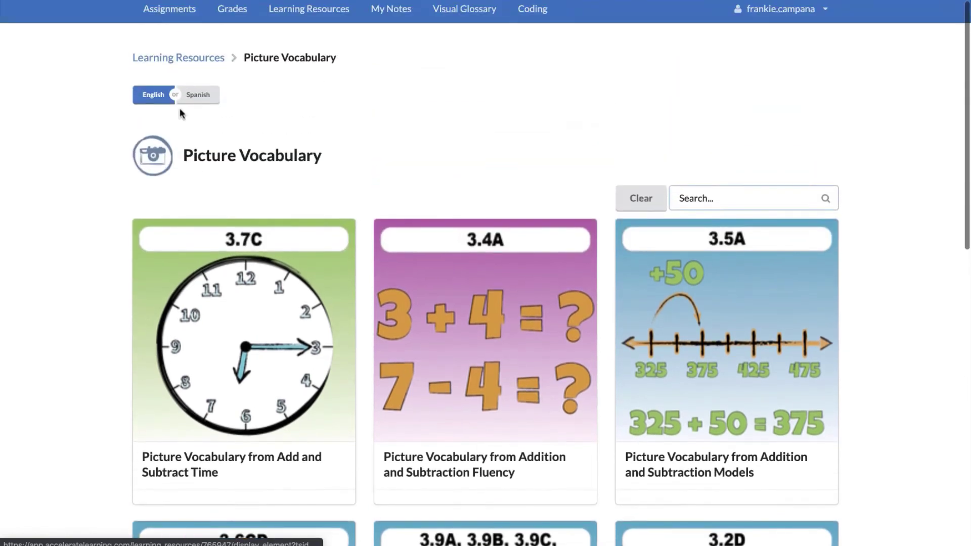
left_click(187, 60)
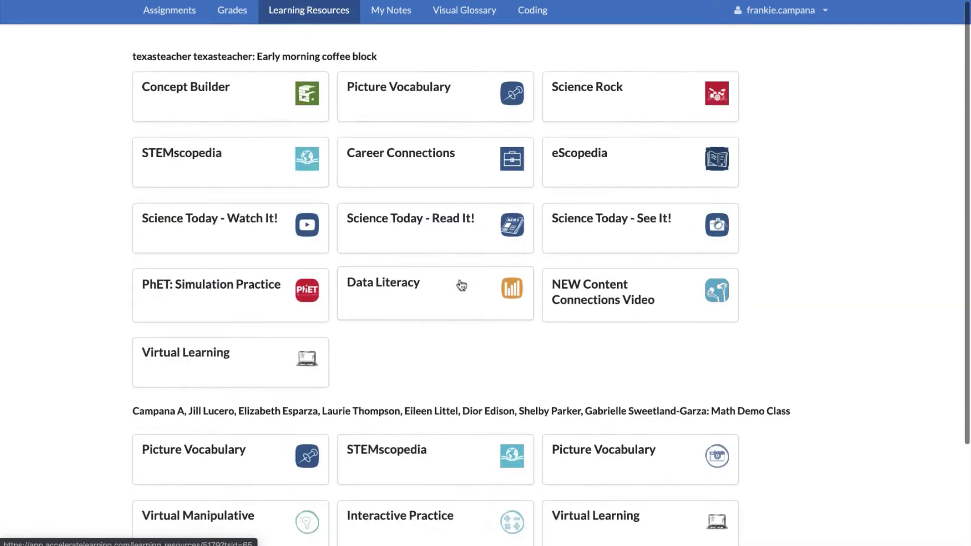
scroll(462, 285, "down", 3)
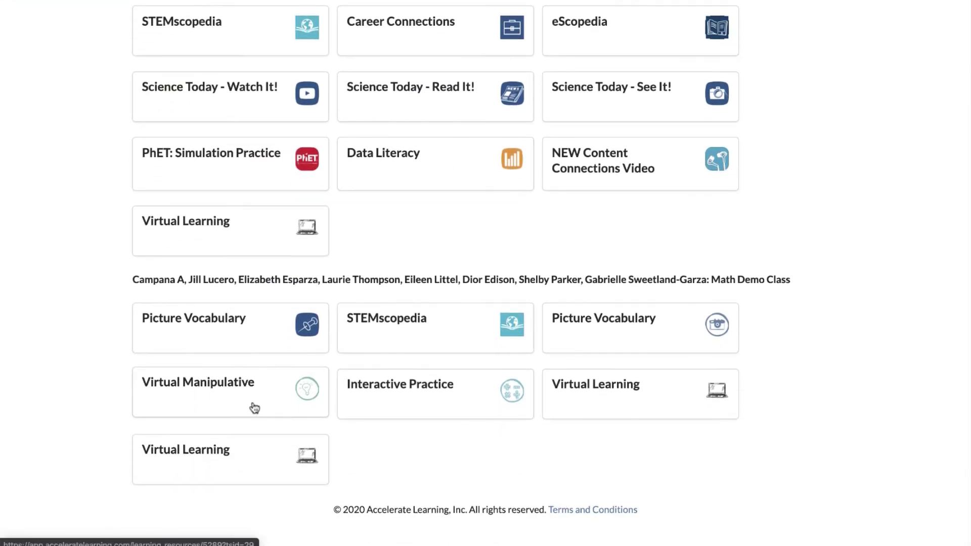
Step: Browse Virtual Manipulative (base ten blocks, fraction tiles, linking cubes), then go back with Alt+Left
left_click(254, 408)
scroll(254, 407, "down", 3)
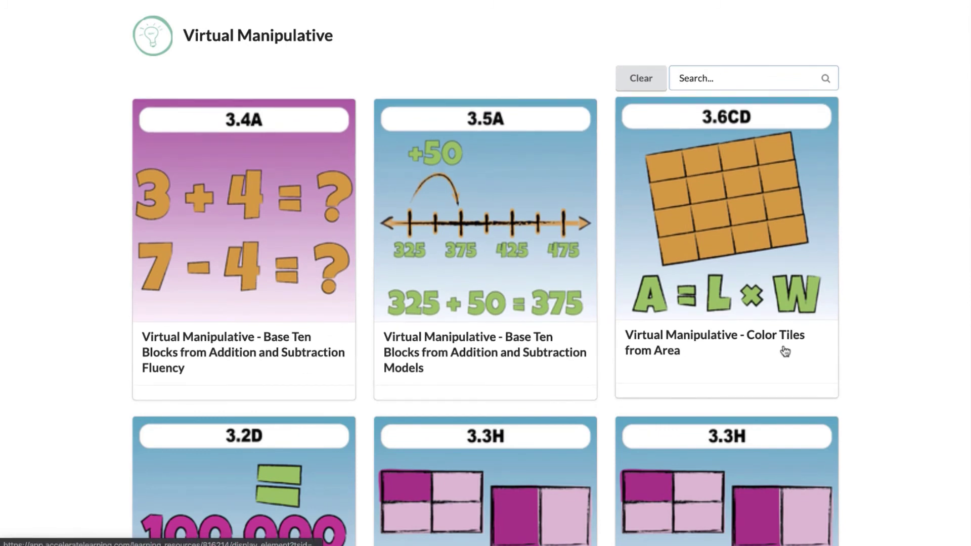
scroll(785, 351, "down", 5)
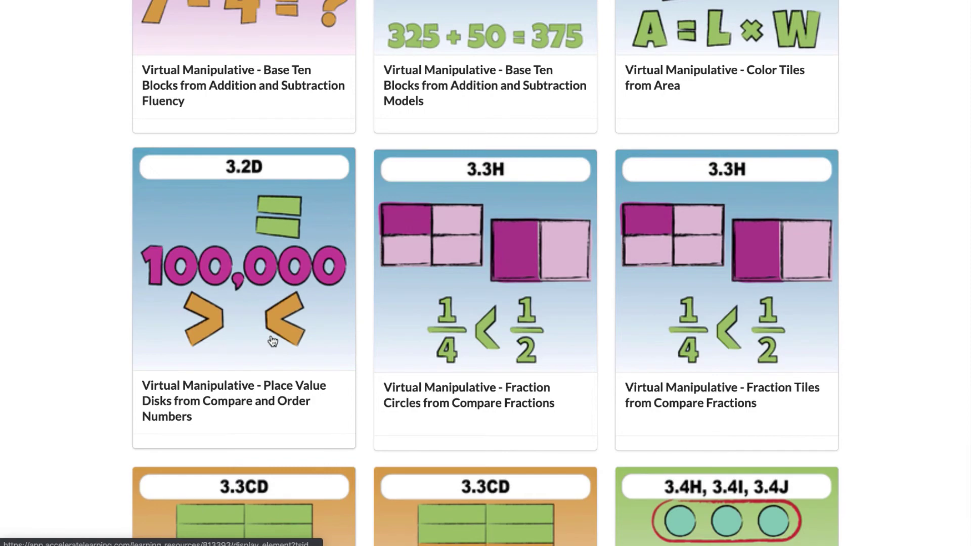
scroll(273, 341, "down", 6)
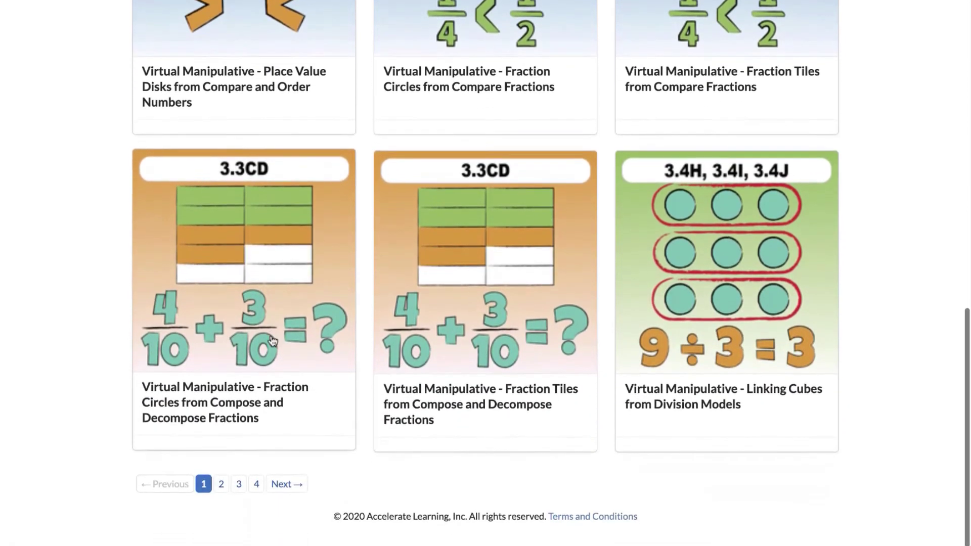
scroll(271, 340, "up", 13)
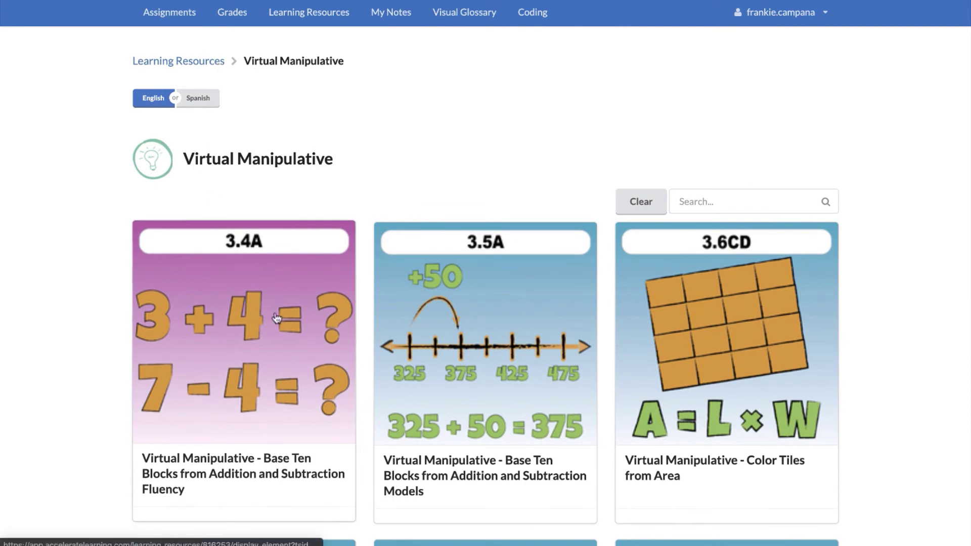
key("alt+Left")
scroll(317, 412, "down", 3)
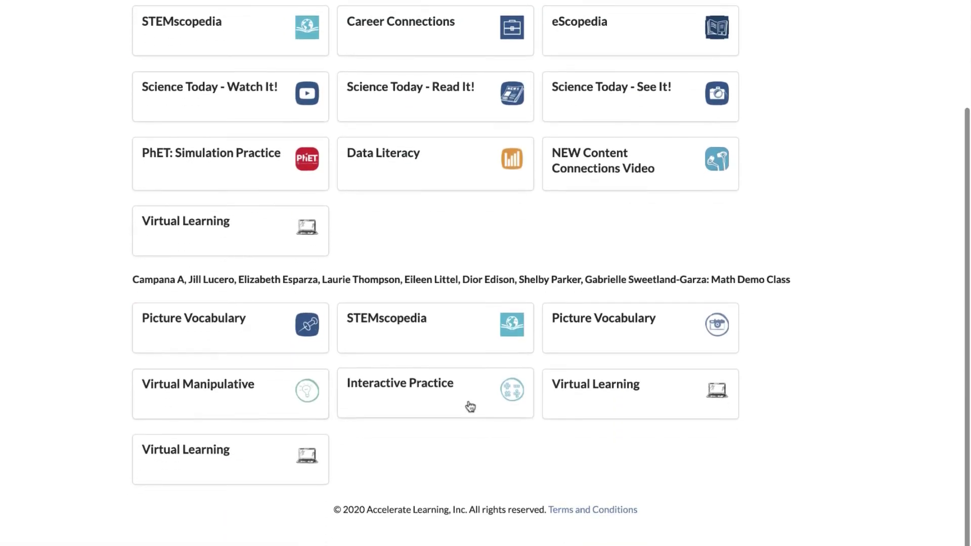
scroll(427, 409, "up", 3)
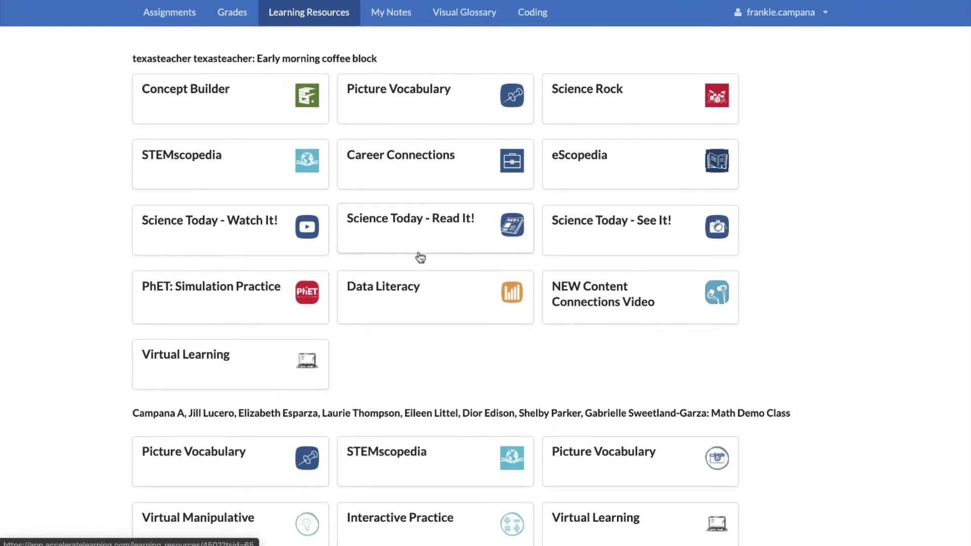
Step: Open My Notes to see the five Explore 1 highlights and the teacher note
left_click(398, 23)
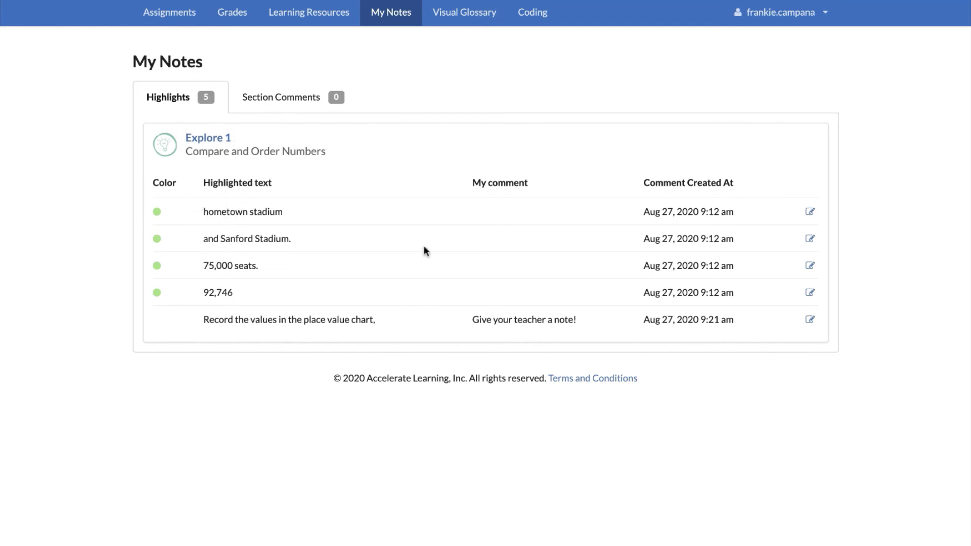
Step: Open the Visual Glossary filtered to Math terms beginning with the letter C
left_click(471, 15)
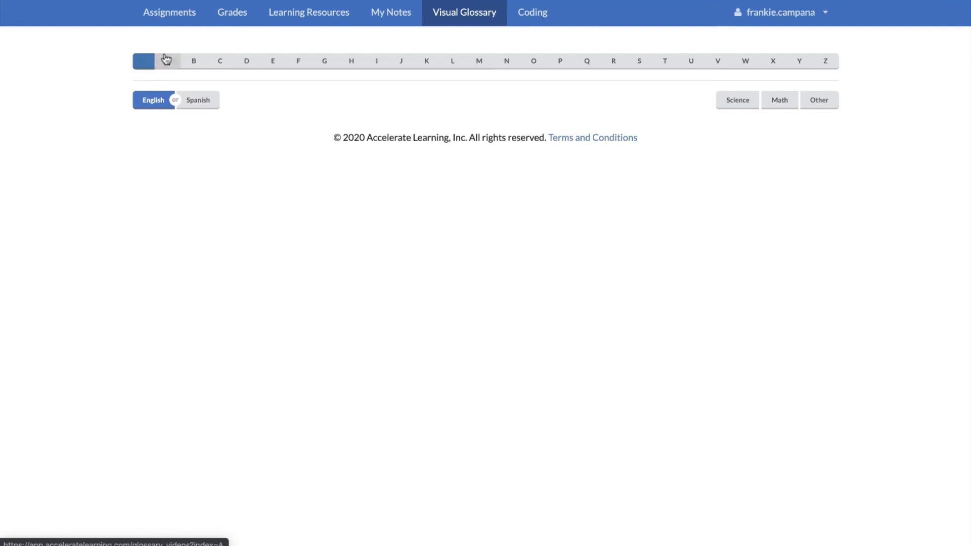
left_click(223, 61)
left_click(223, 65)
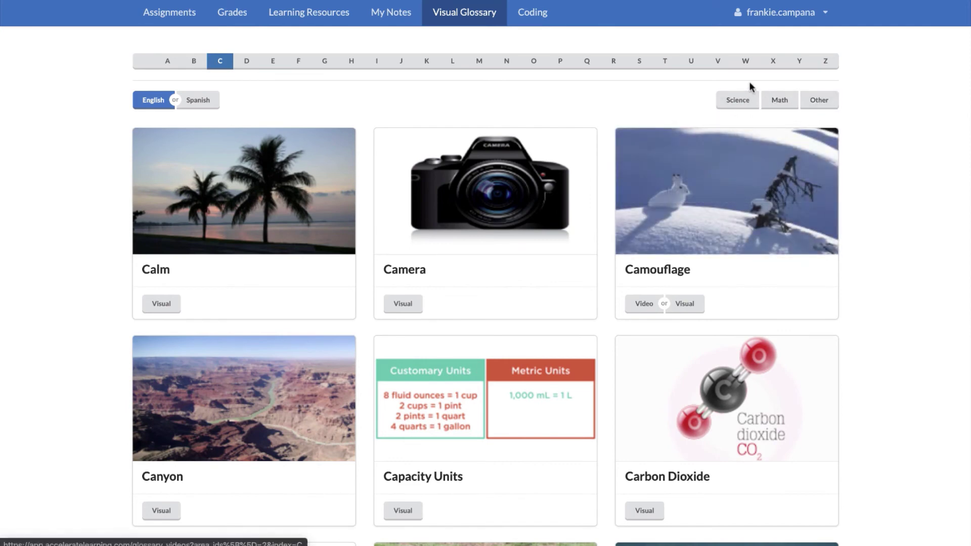
left_click(780, 104)
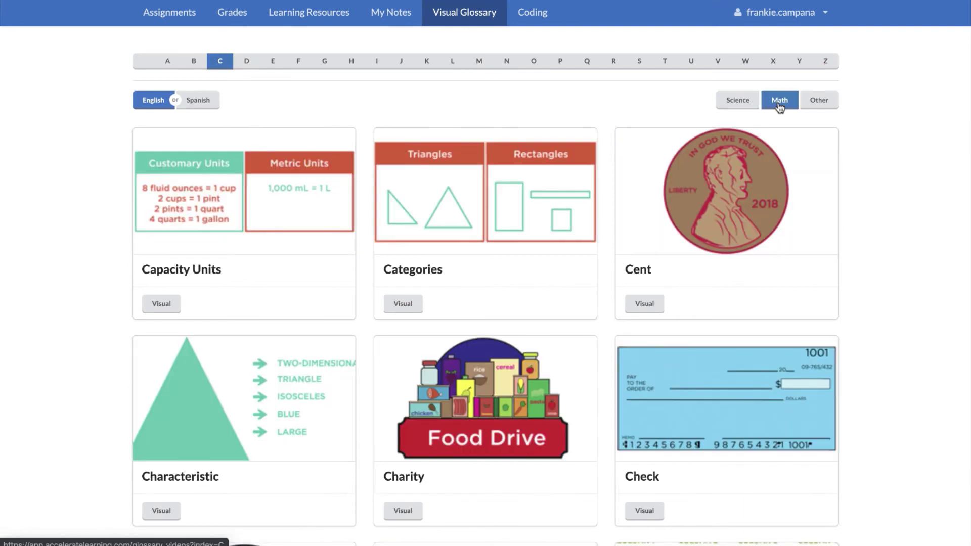
Step: Scroll through the C math cards such as Capacity Units, Cent and Circle, then back up
scroll(644, 314, "down", 4)
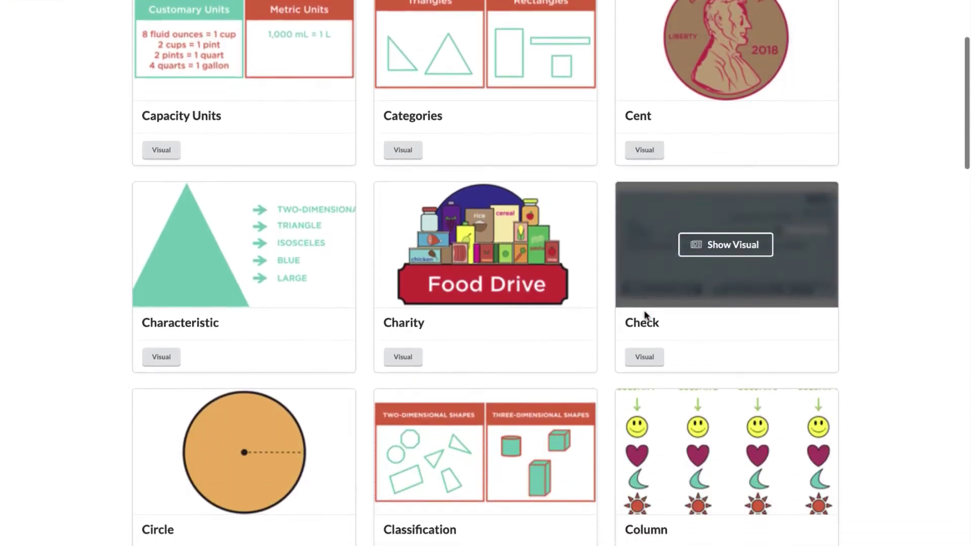
scroll(644, 313, "down", 4)
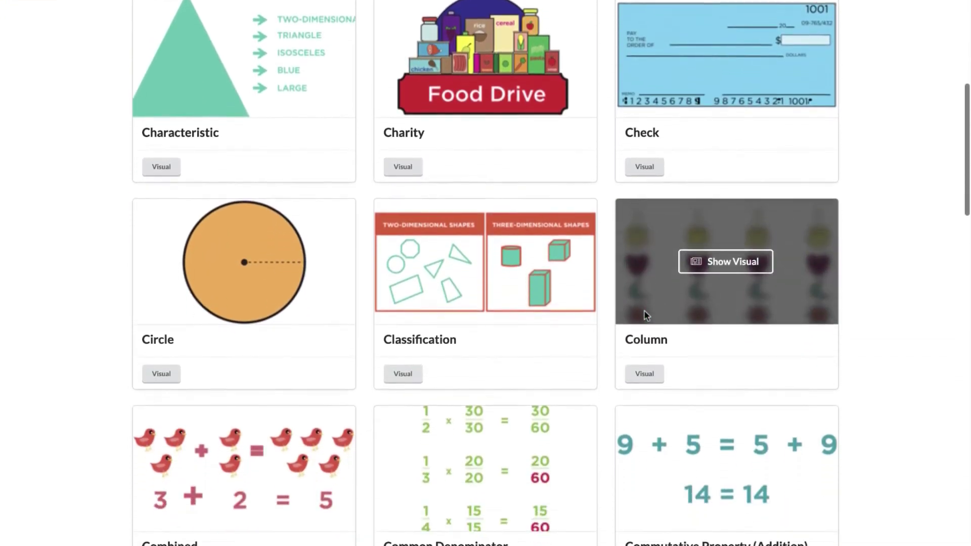
scroll(644, 313, "down", 4)
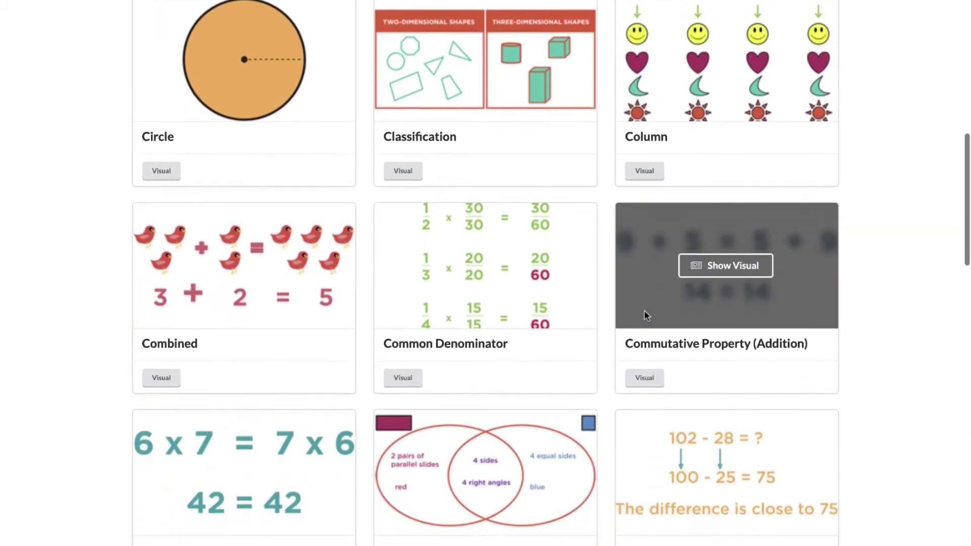
scroll(644, 316, "down", 5)
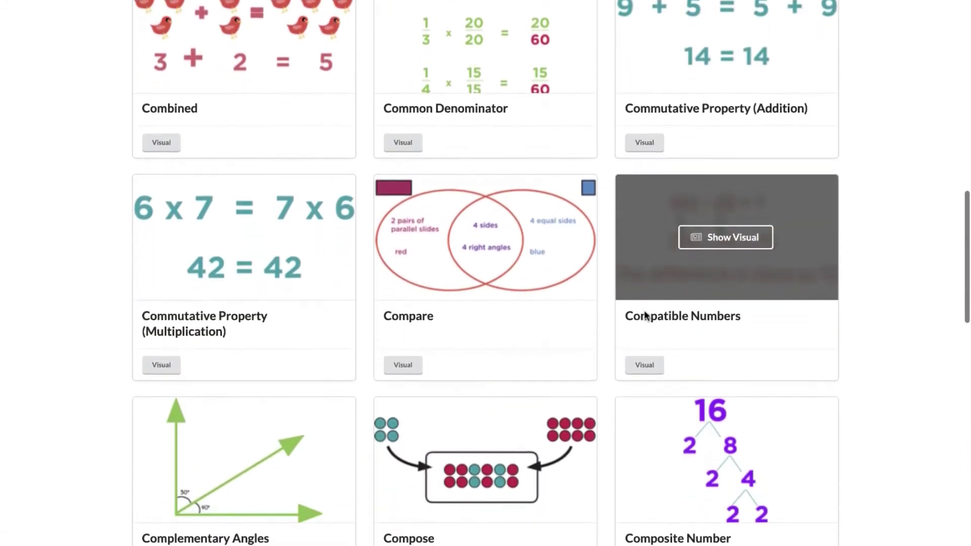
scroll(644, 316, "down", 4)
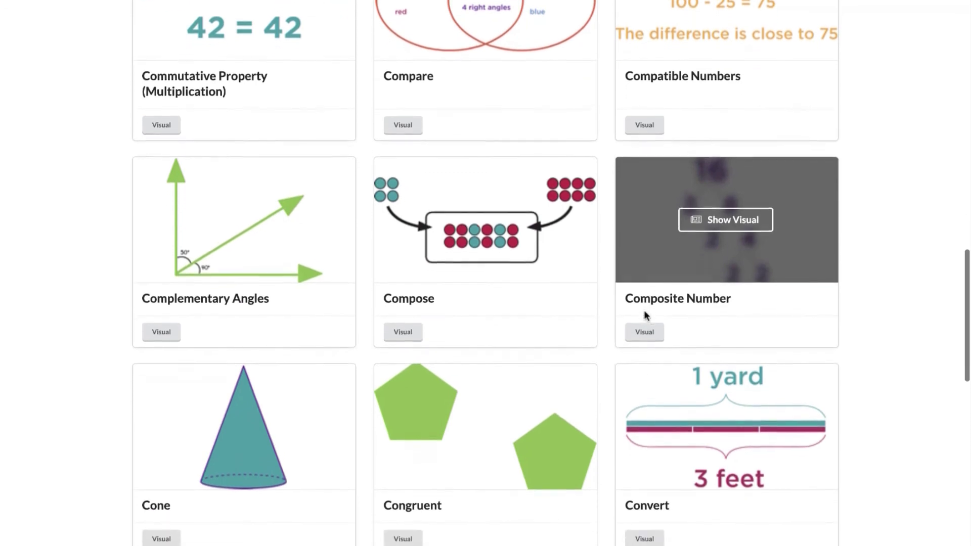
scroll(645, 315, "down", 1)
scroll(646, 315, "up", 4)
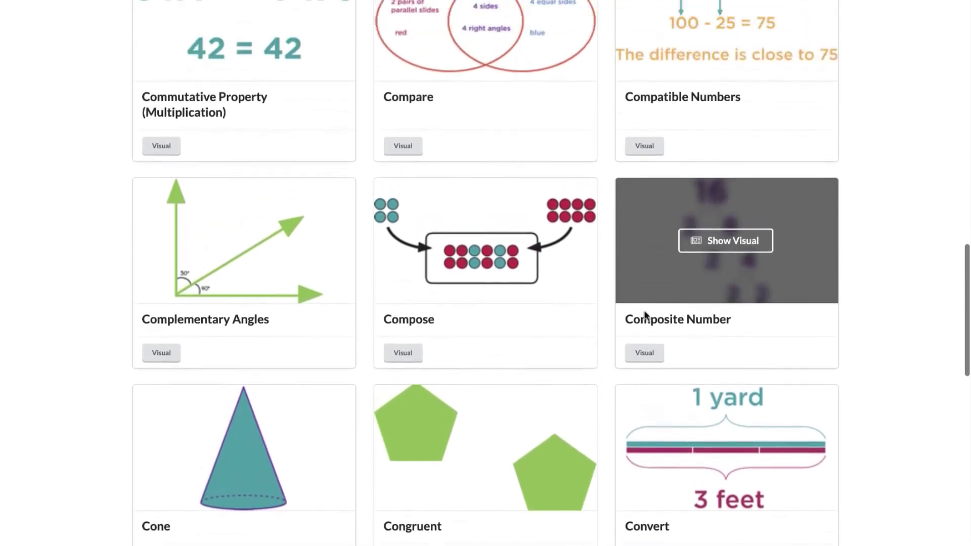
scroll(645, 314, "up", 18)
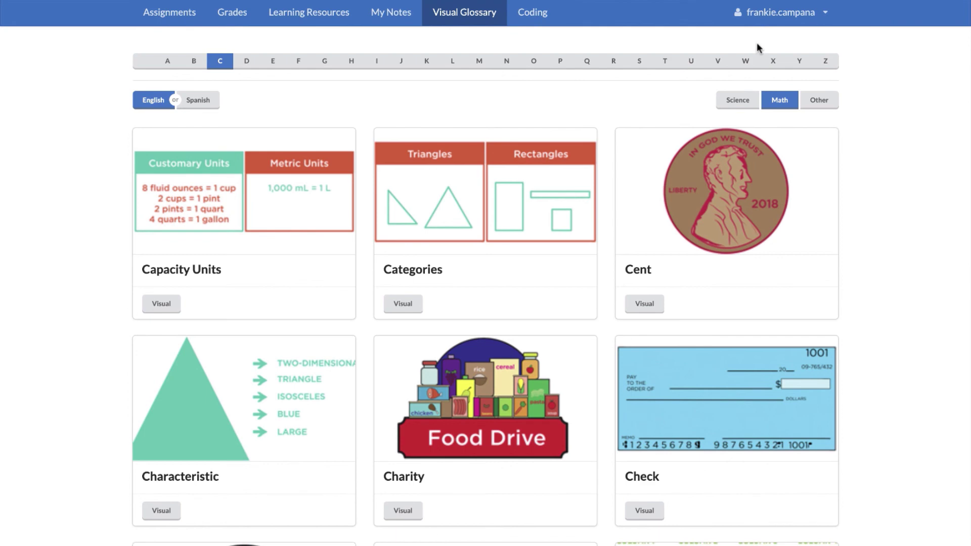
Step: Open Accessibility Settings from the username menu and set Font Type to Default
left_click(828, 14)
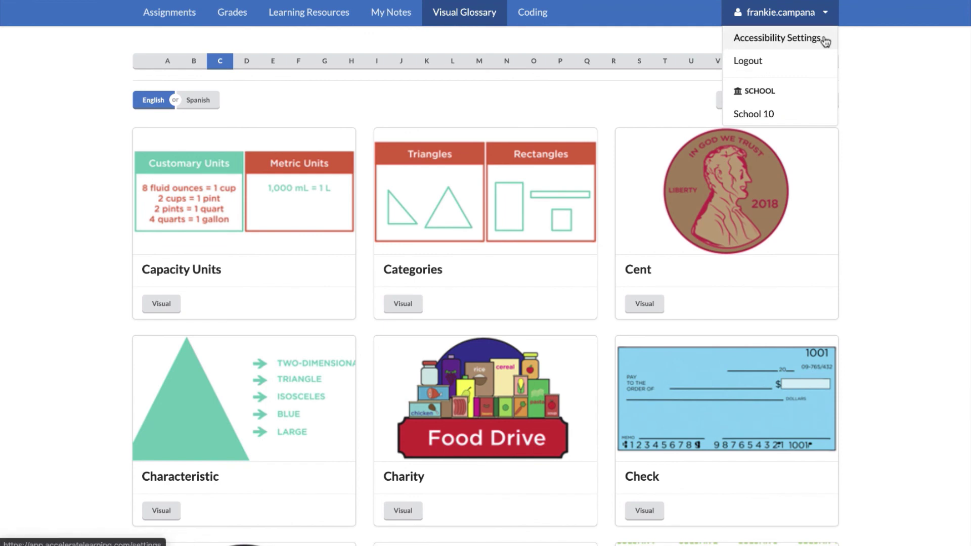
left_click(776, 40)
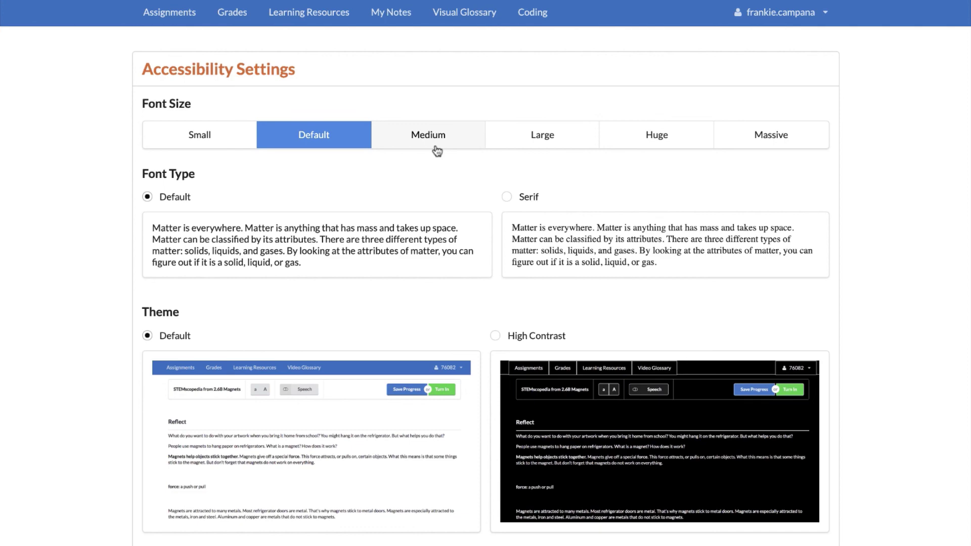
scroll(437, 151, "down", 3)
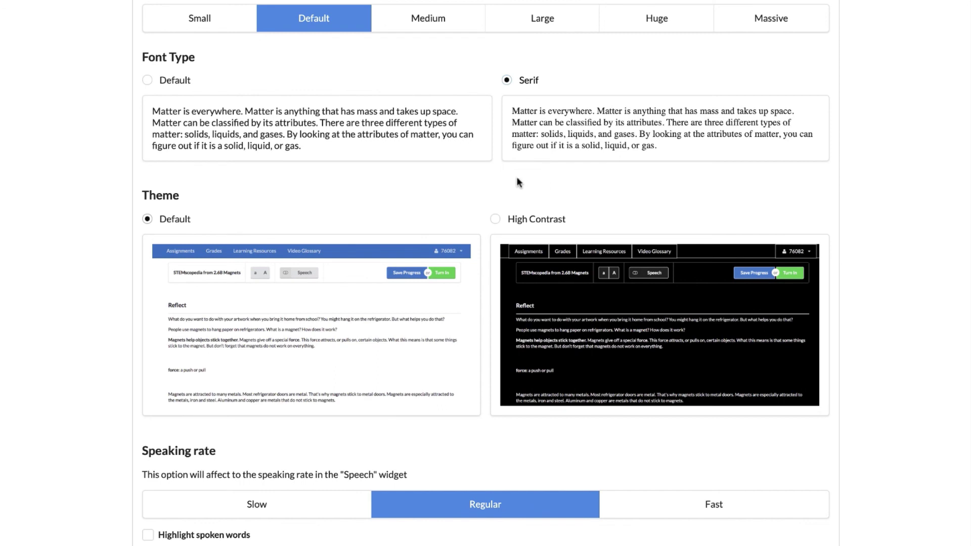
left_click(148, 82)
scroll(221, 319, "down", 3)
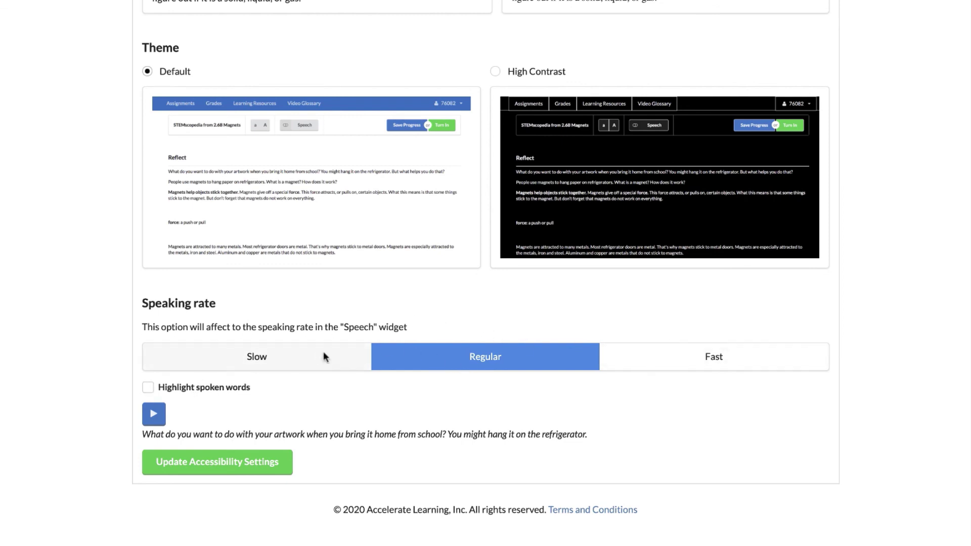
Step: Play the sample sentence at the current rate, then test it at the Slow speaking rate
left_click(153, 419)
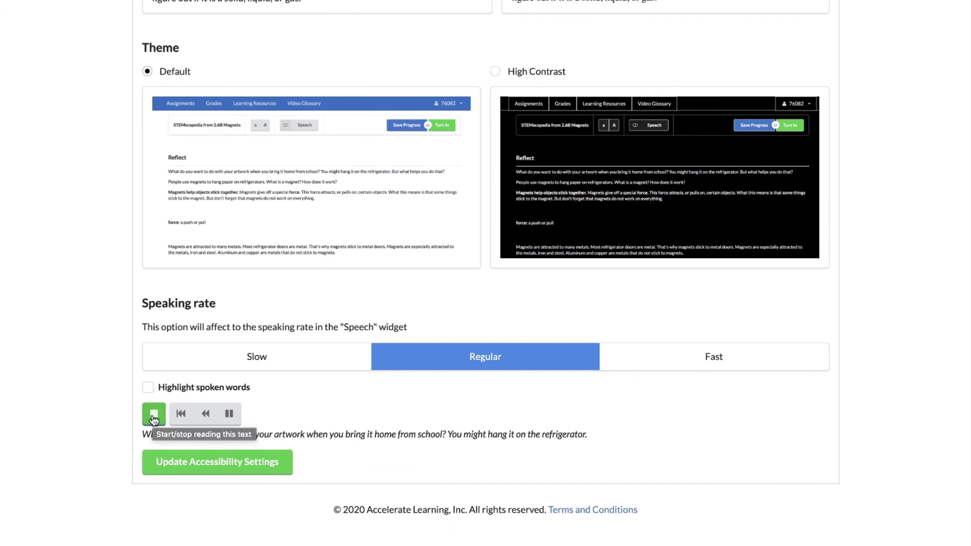
left_click(154, 418)
left_click(248, 358)
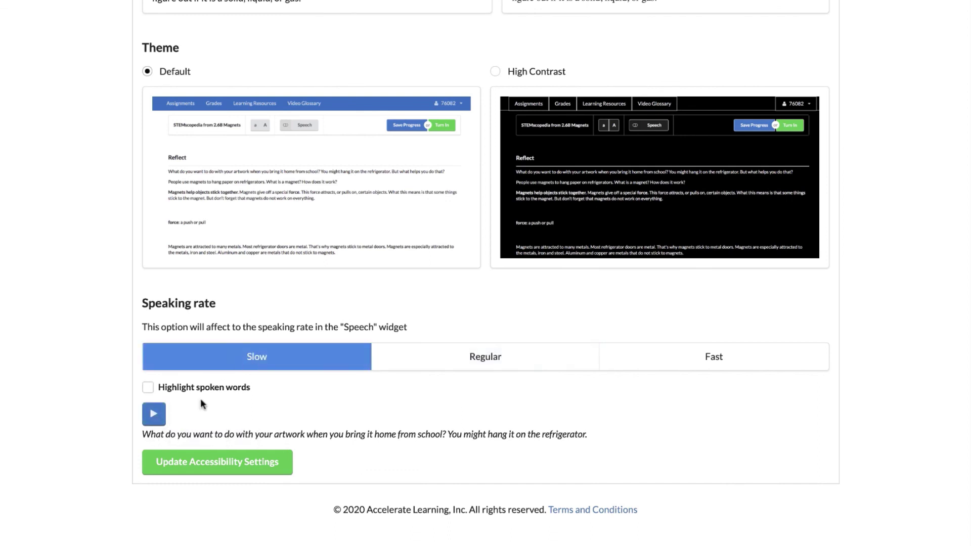
left_click(153, 414)
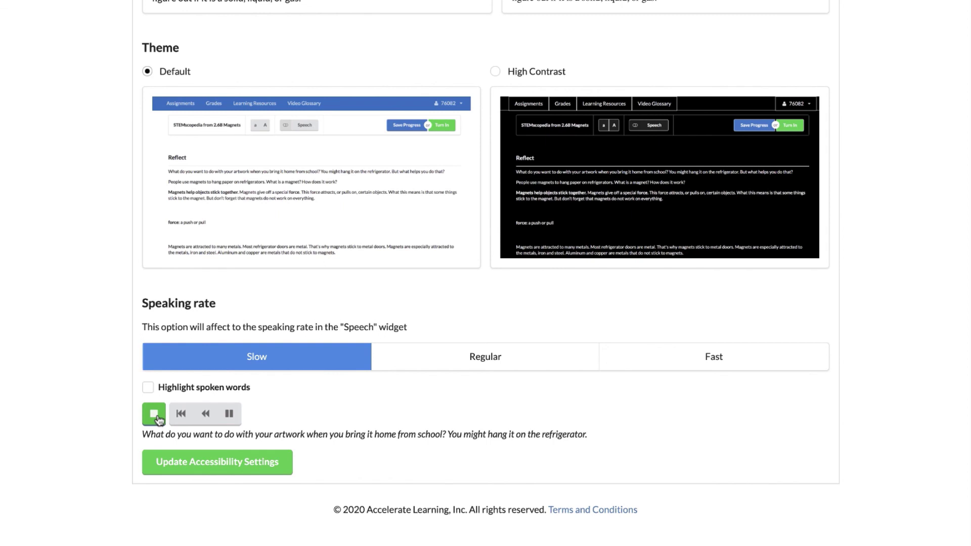
left_click(155, 416)
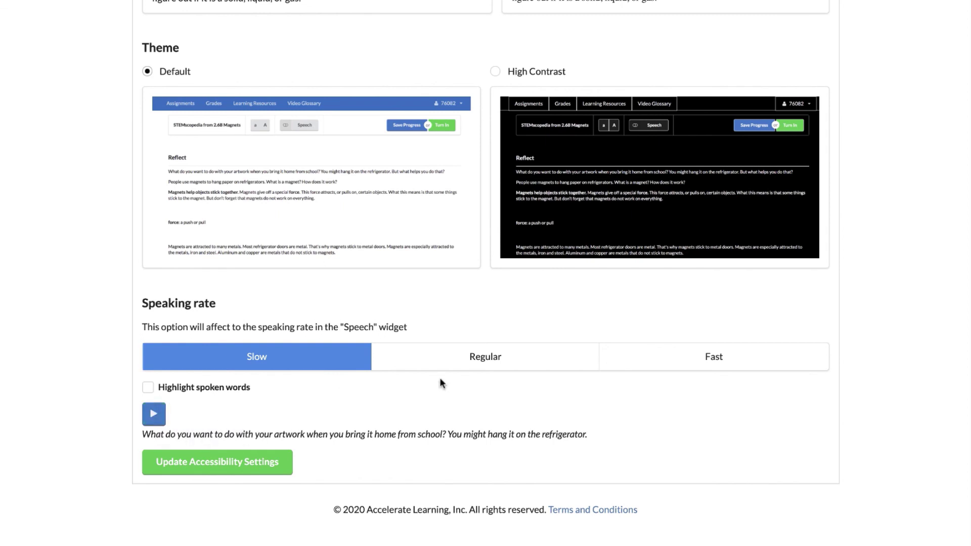
Step: Set the speaking rate to Fast and replay the sample with spoken-word highlighting on
left_click(707, 357)
left_click(153, 421)
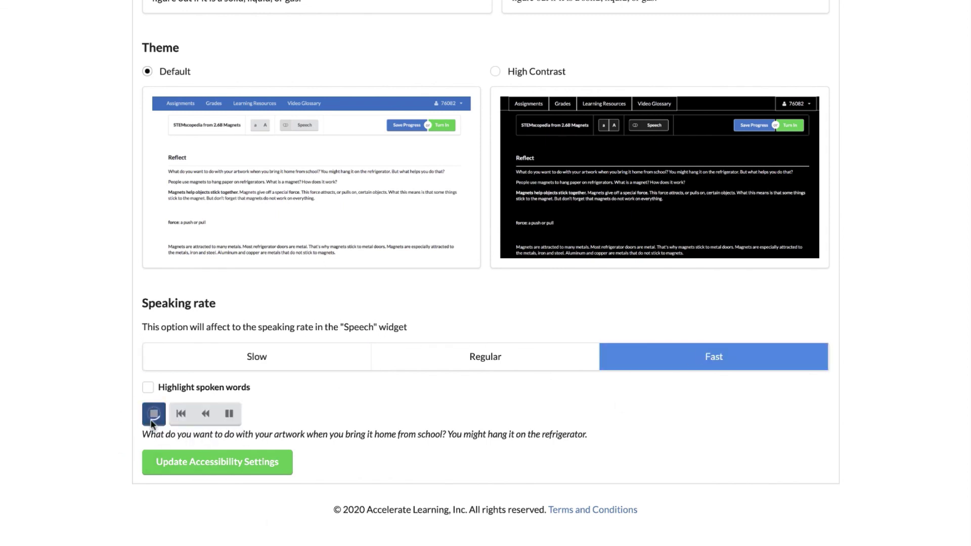
left_click(153, 422)
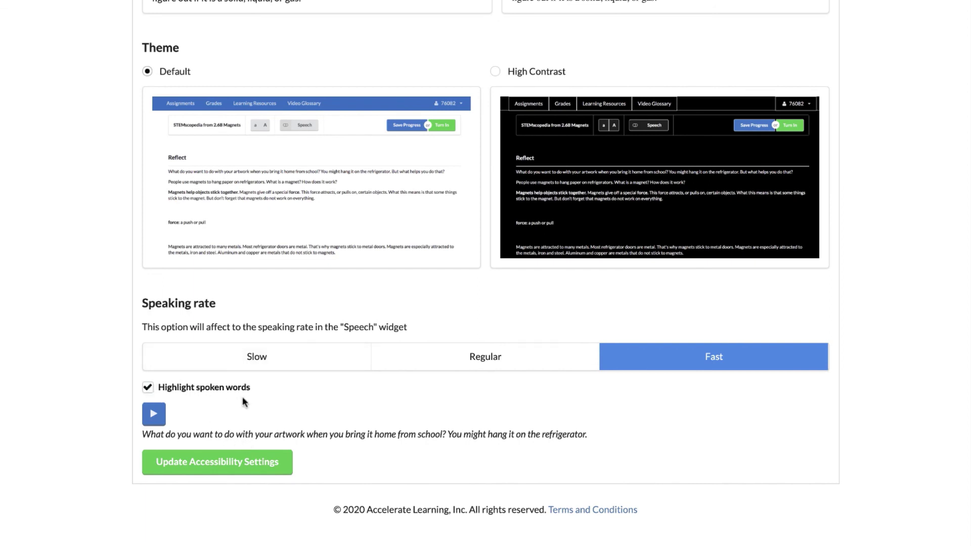
left_click(154, 416)
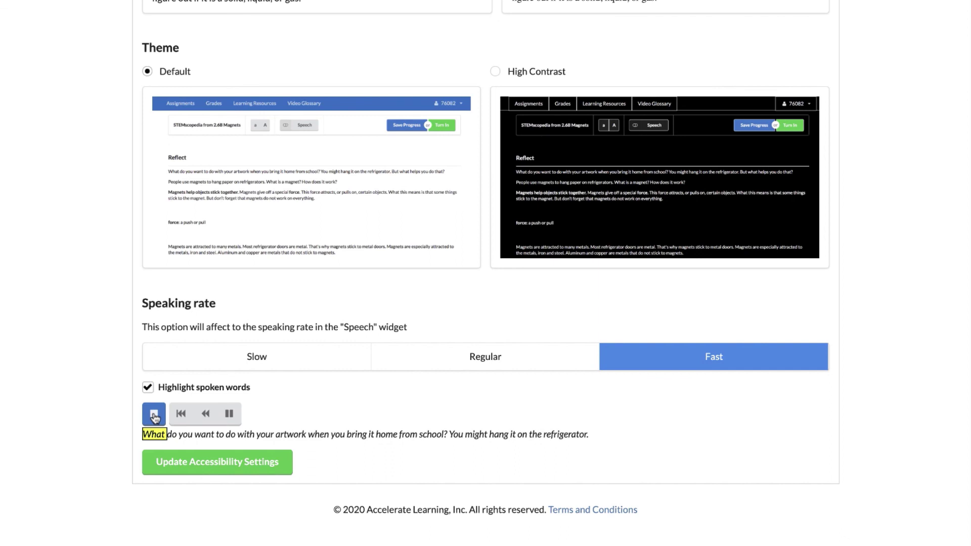
left_click(155, 418)
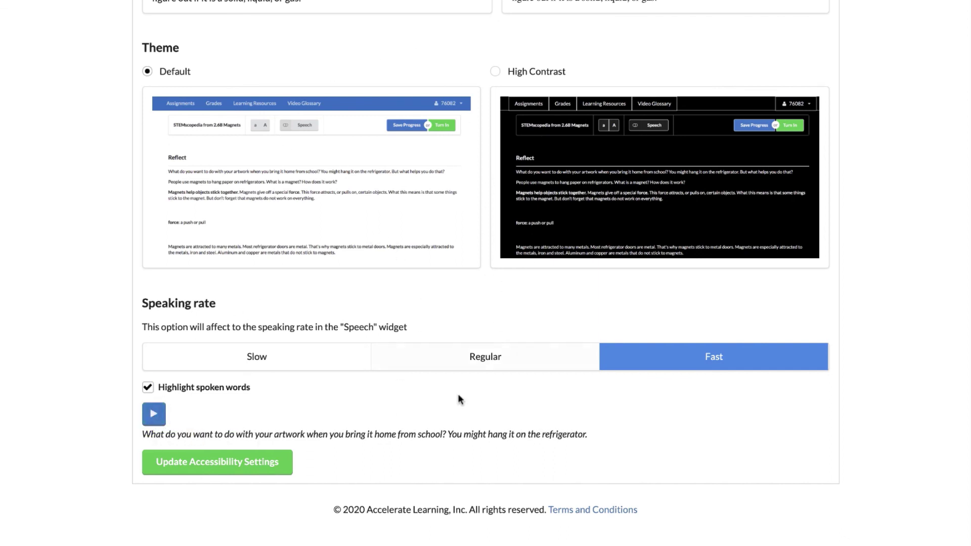
Step: Save the accessibility settings at Default font size, font type and theme, then show the account menu with Logout
scroll(249, 299, "up", 1)
scroll(249, 298, "down", 1)
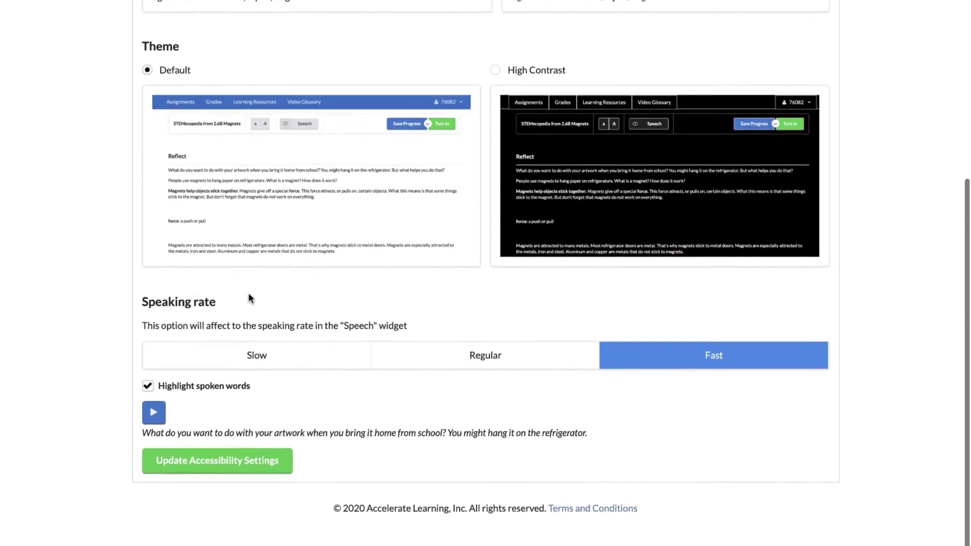
left_click(241, 462)
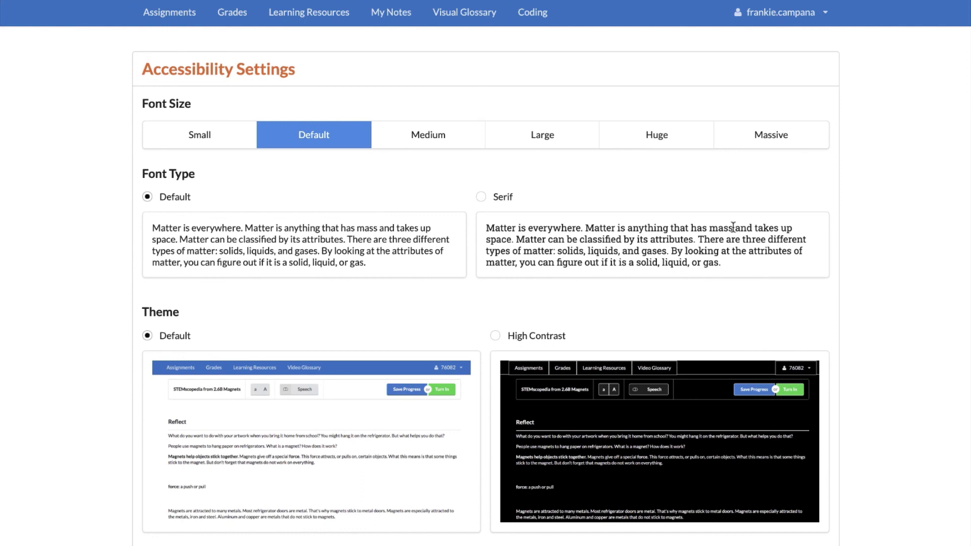
left_click(829, 18)
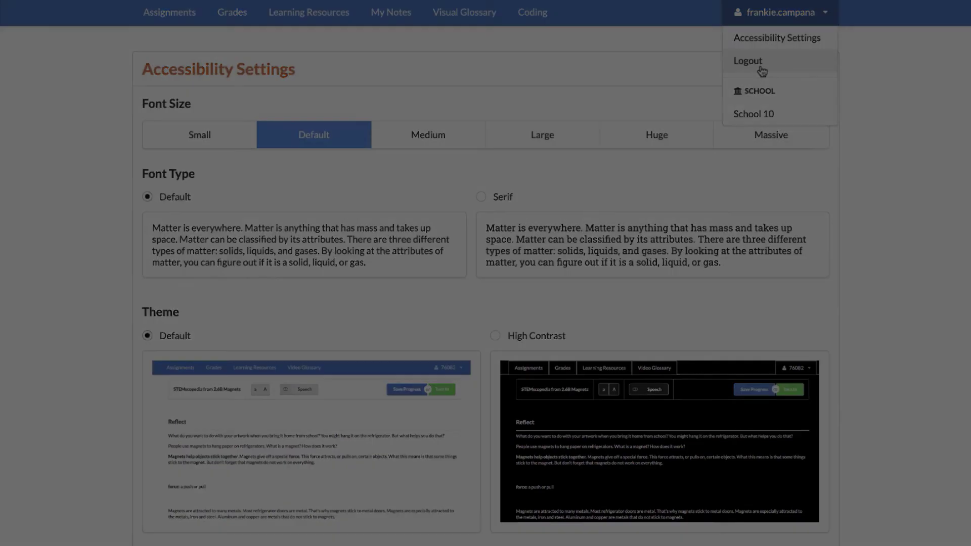